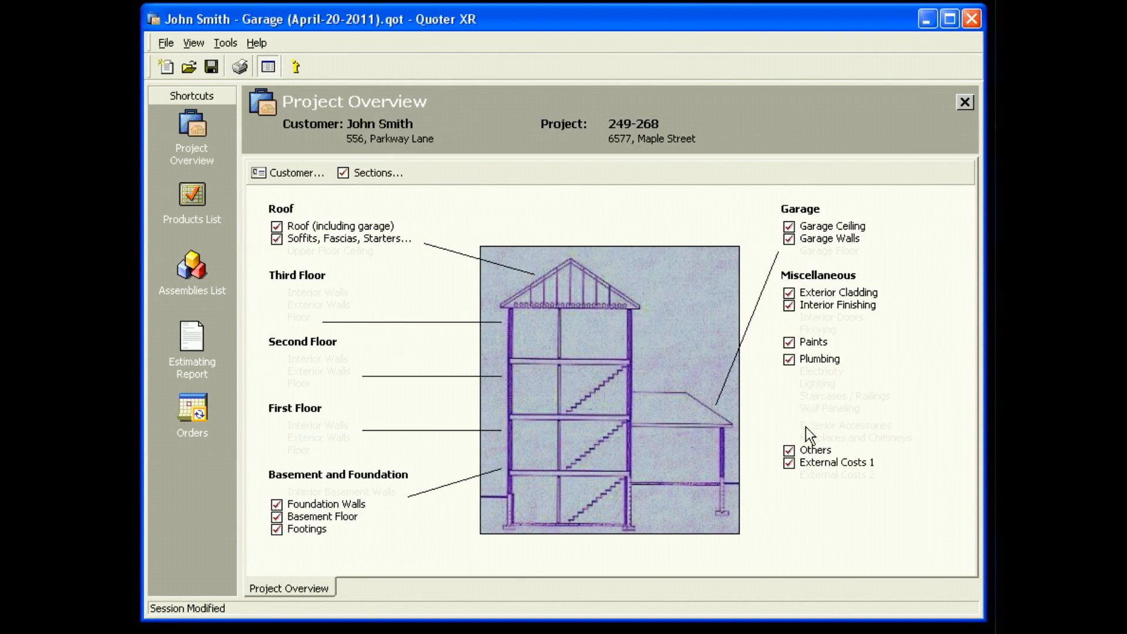
Step: Review the project's products list by construction section, from the footing formworks through the roofing, door and garage insulation items
click(813, 463)
click(192, 194)
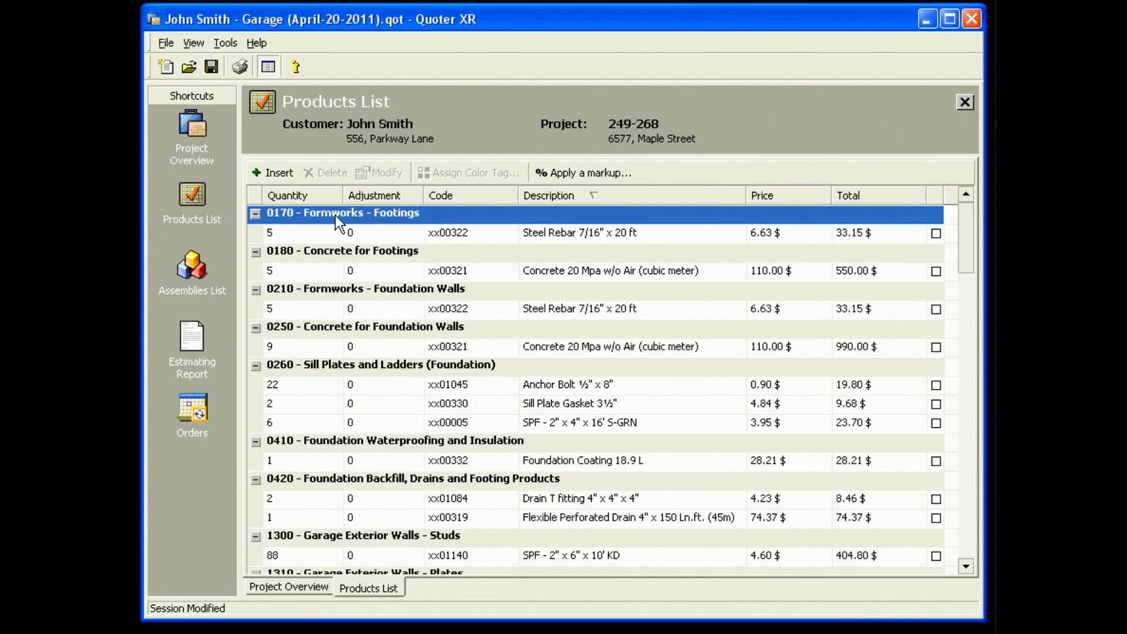
click(333, 254)
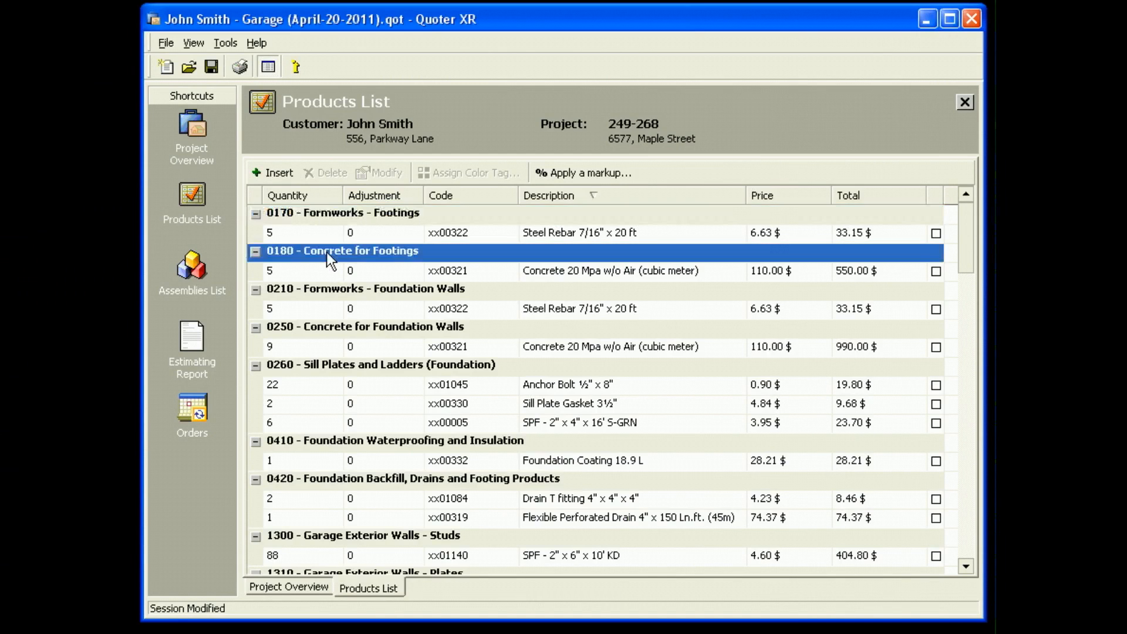
click(330, 289)
click(305, 326)
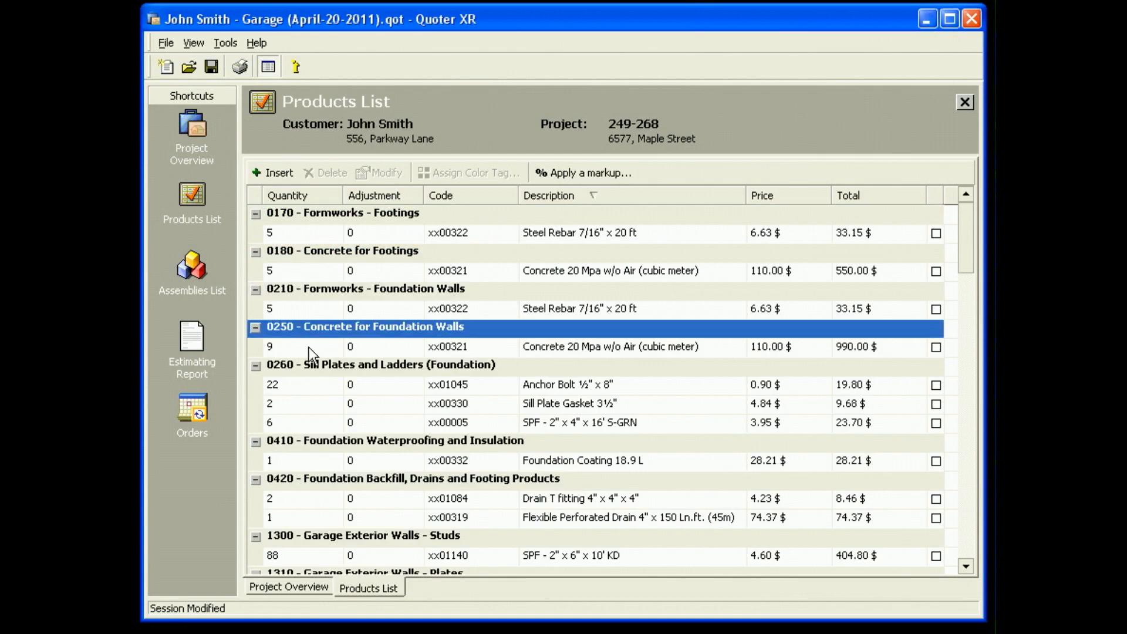
click(308, 363)
click(318, 443)
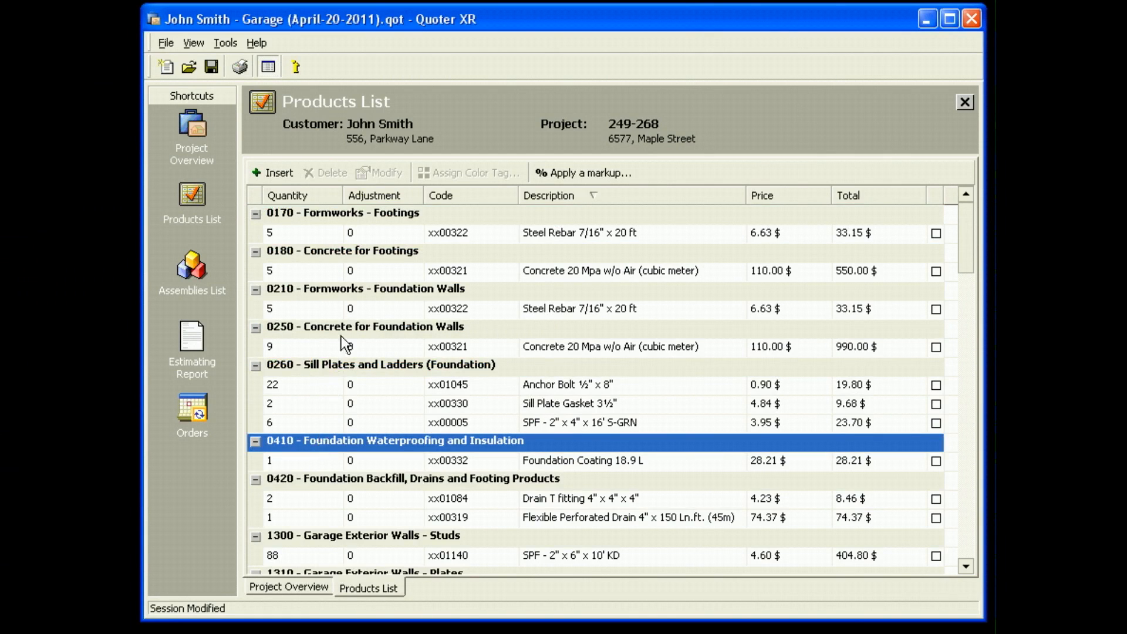
click(441, 235)
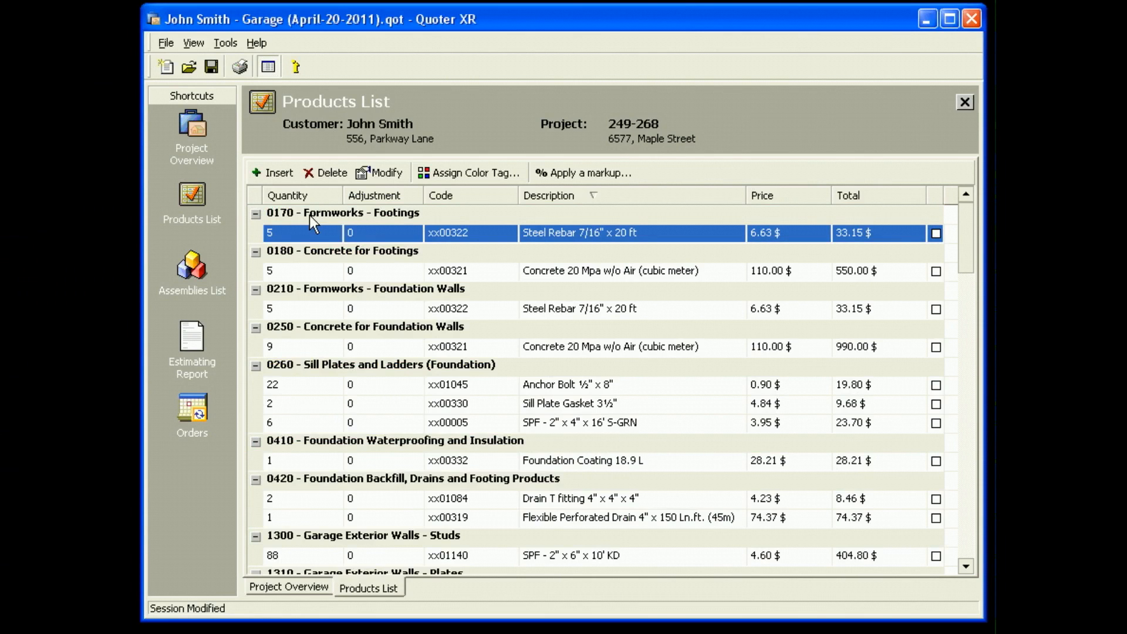
drag(962, 234, 967, 378)
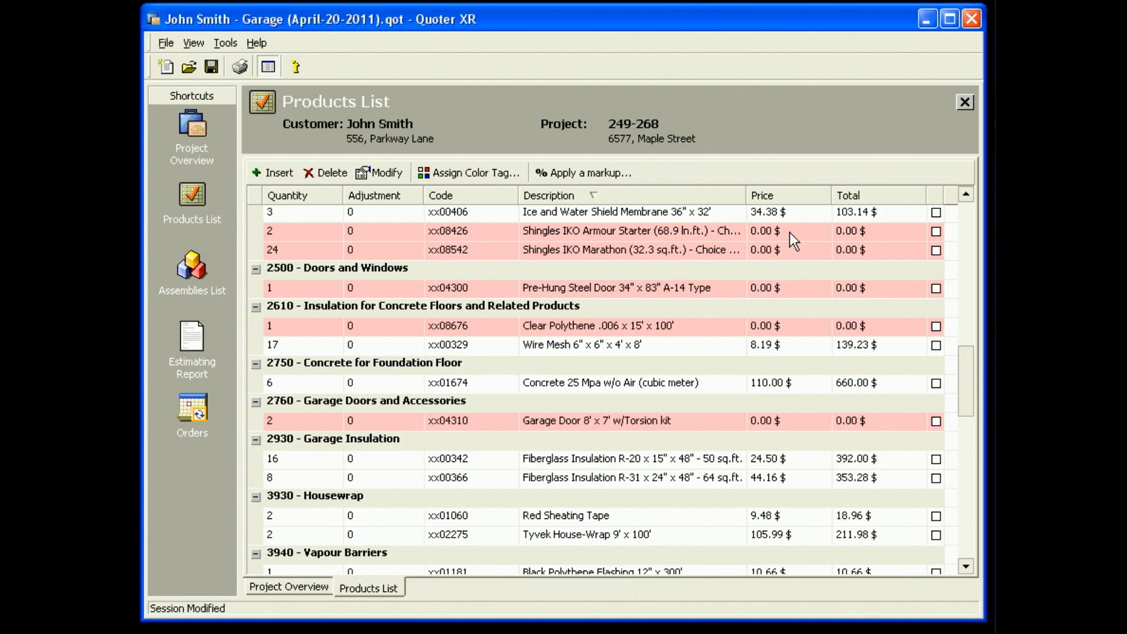
Step: Review the project's assemblies, examining the options of Foundation Products and Asphalt Shingle Roof and the garage assemblies
click(187, 267)
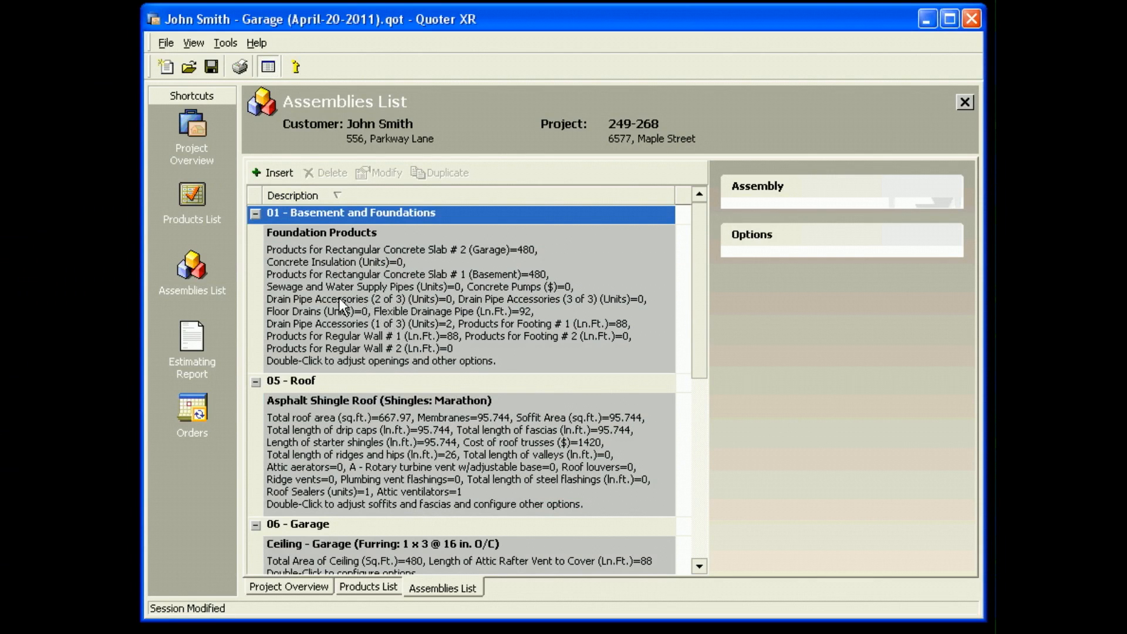
click(322, 269)
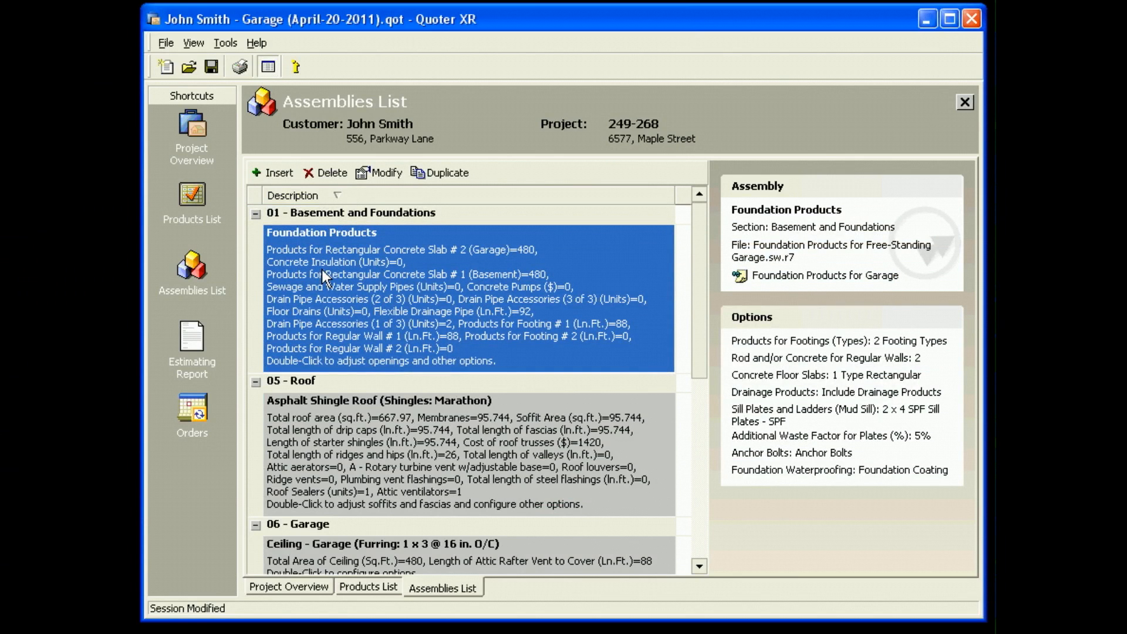
click(318, 417)
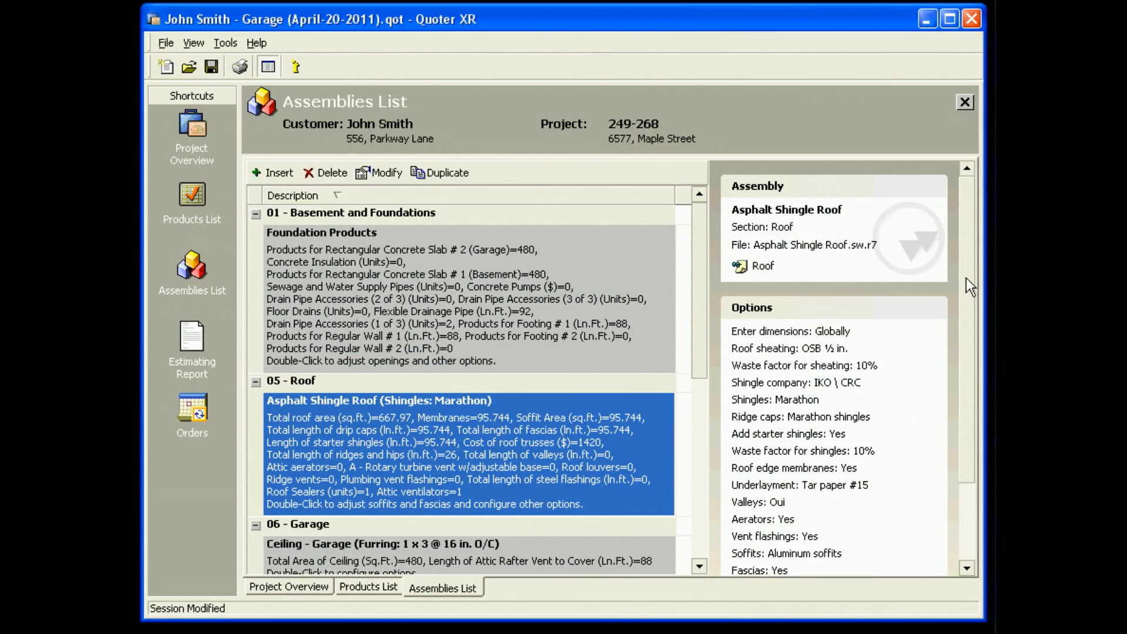
drag(966, 281, 969, 360)
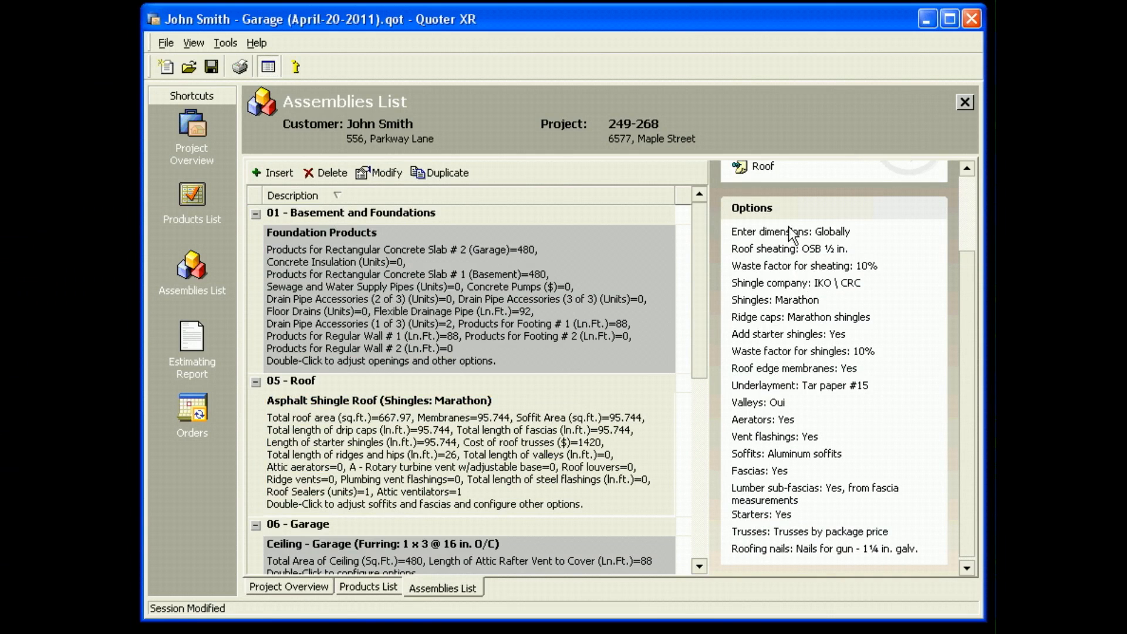
drag(699, 248, 699, 436)
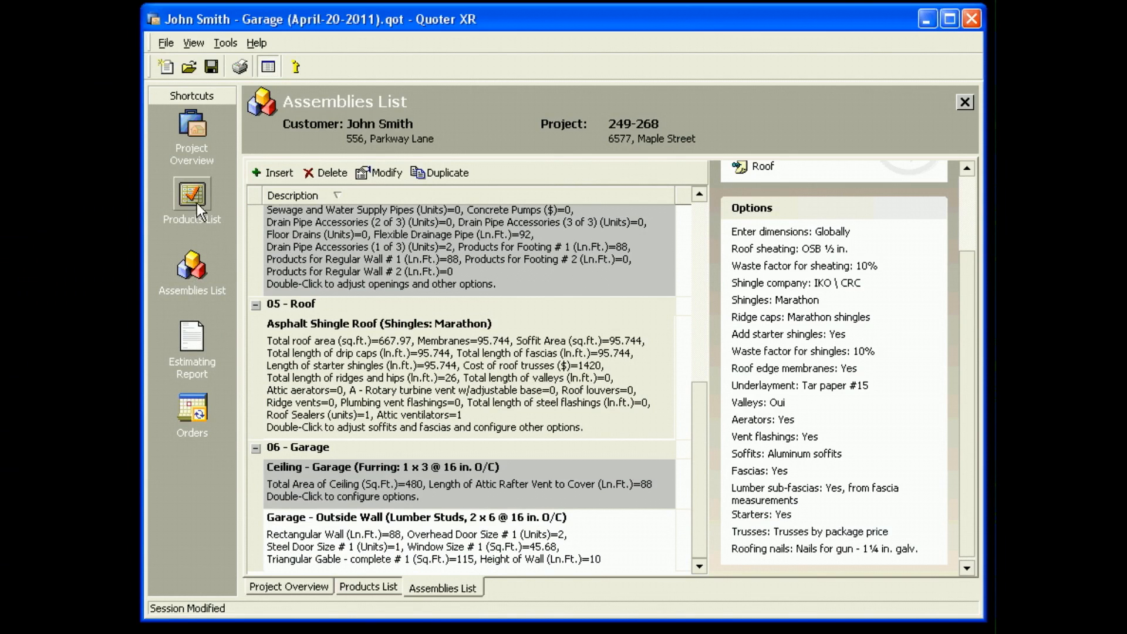
Step: Read through the estimating report from the first page to page 4, checking the customer details and itemized costs
click(195, 337)
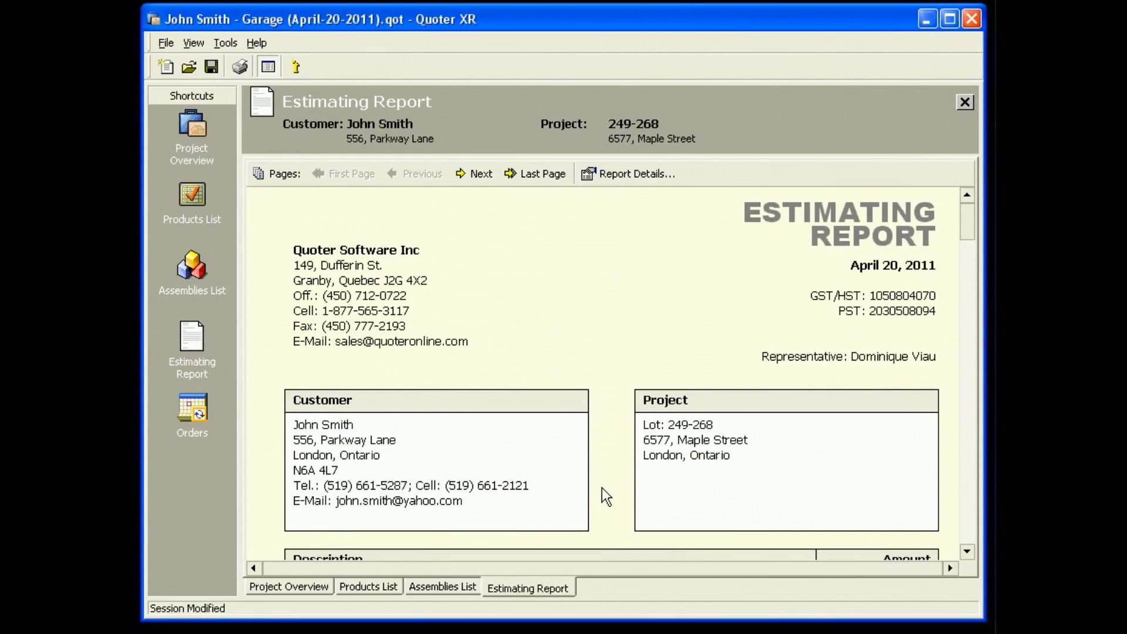
drag(973, 214, 970, 185)
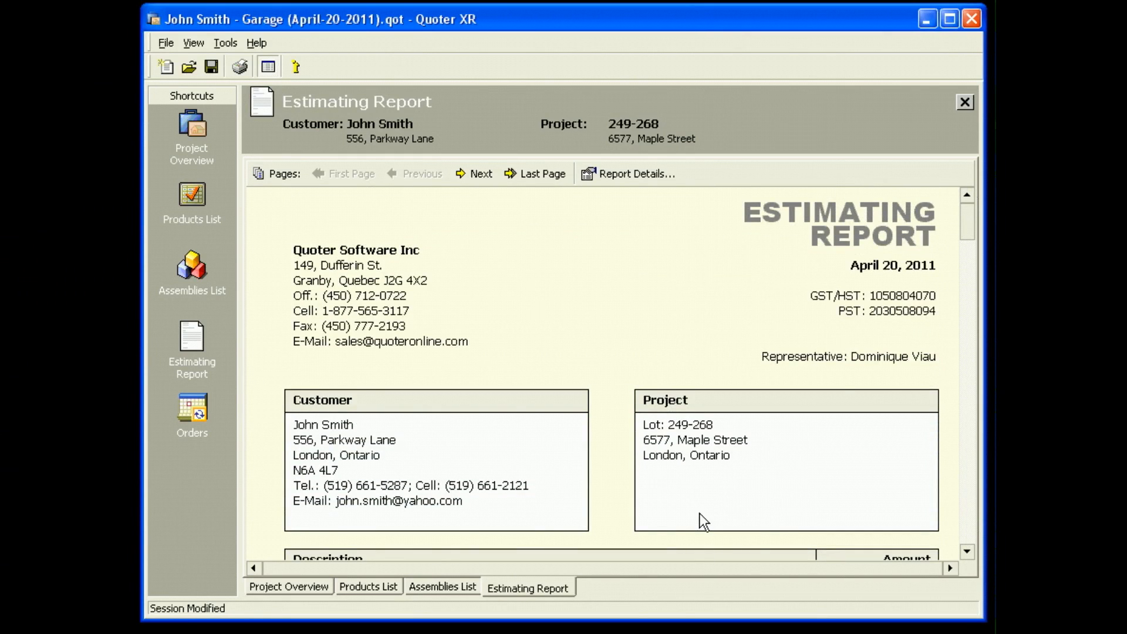
click(480, 174)
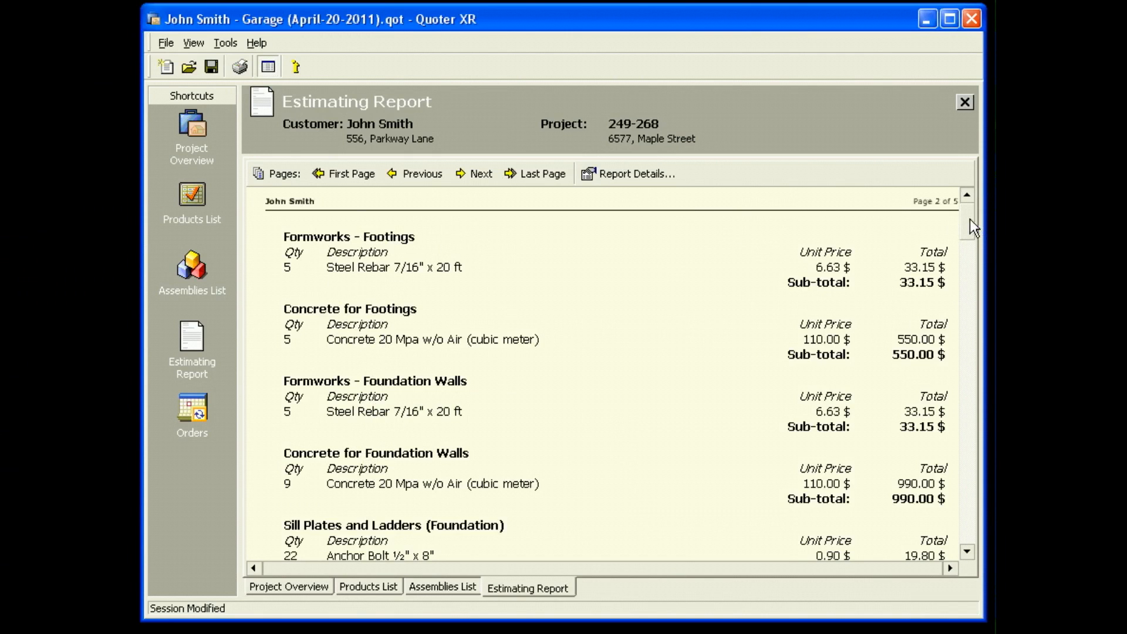
drag(969, 219, 979, 464)
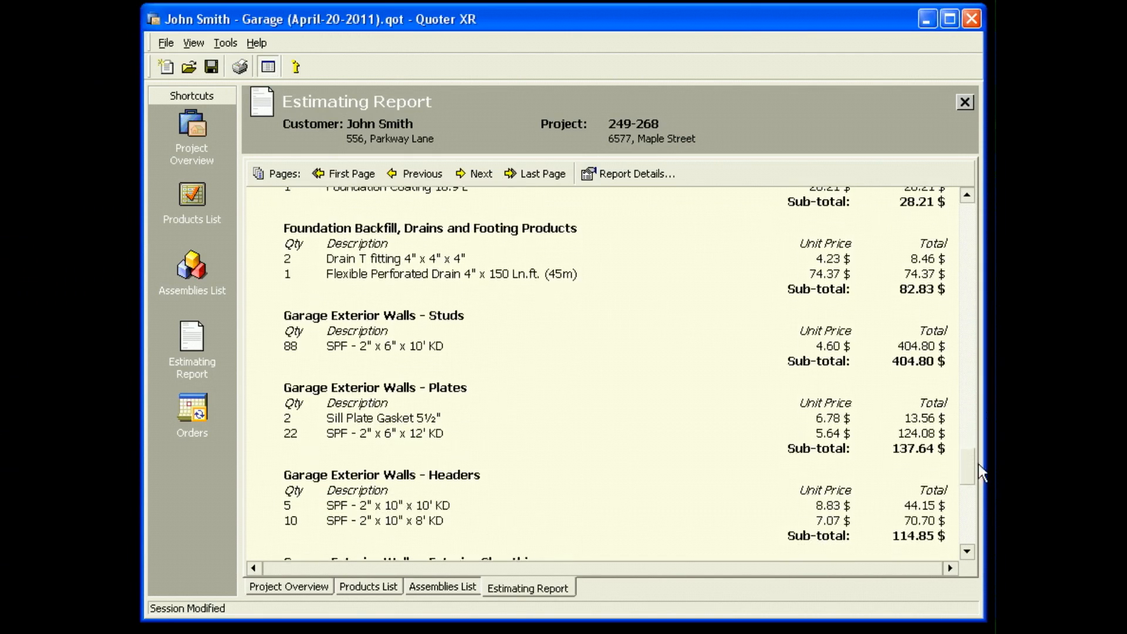
click(481, 173)
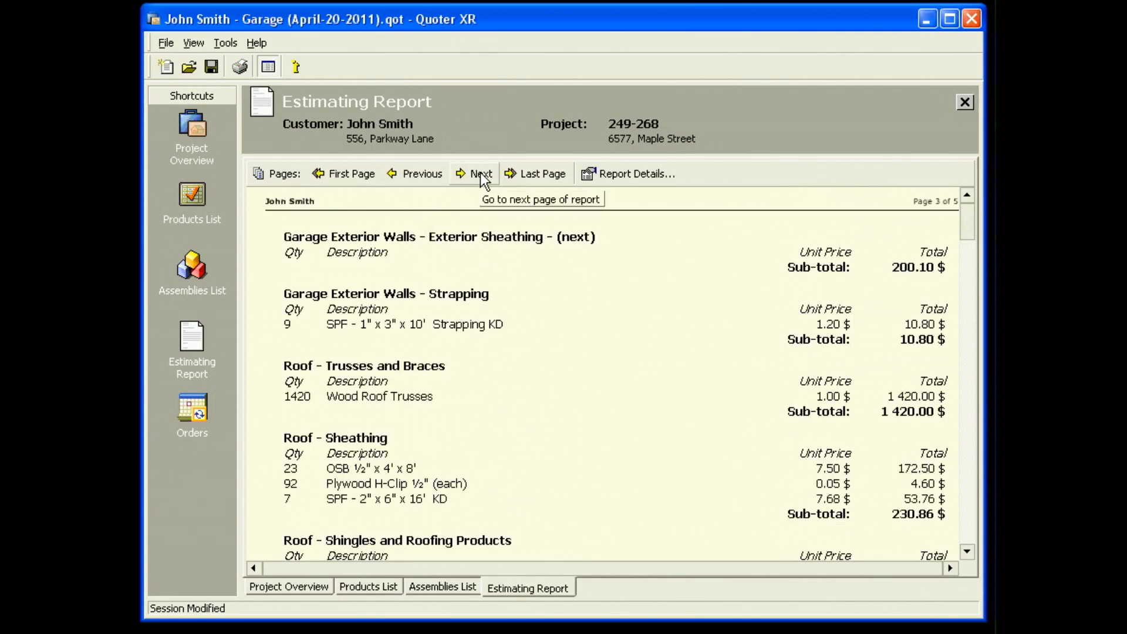
click(482, 176)
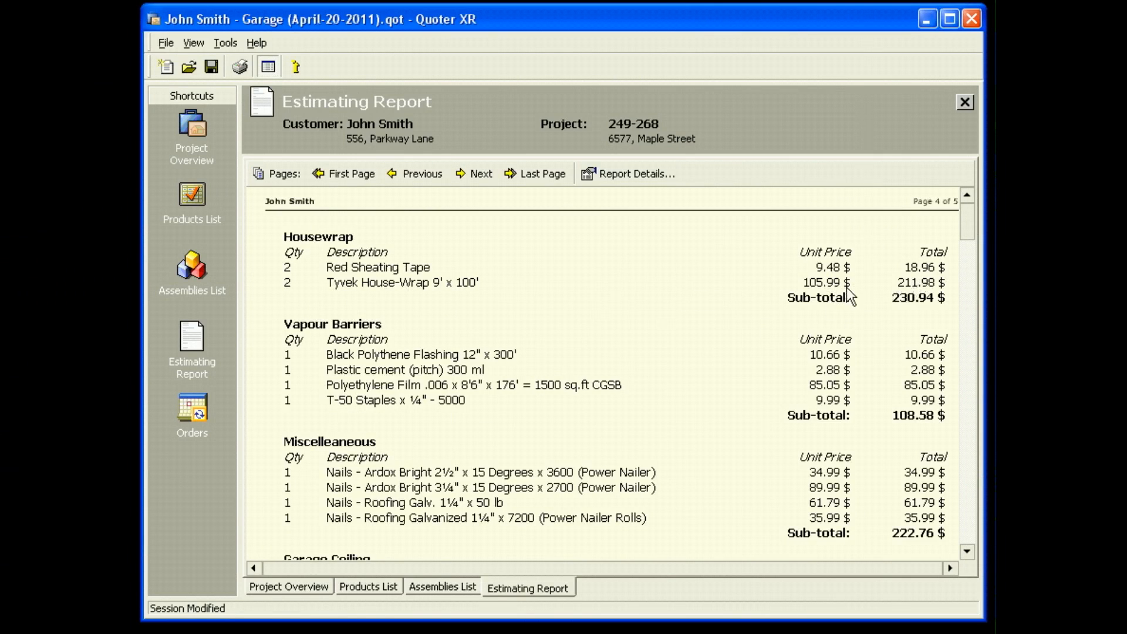
Step: Start a new order with a delivery date of 2011-05-11 and continue to its section selection
click(198, 411)
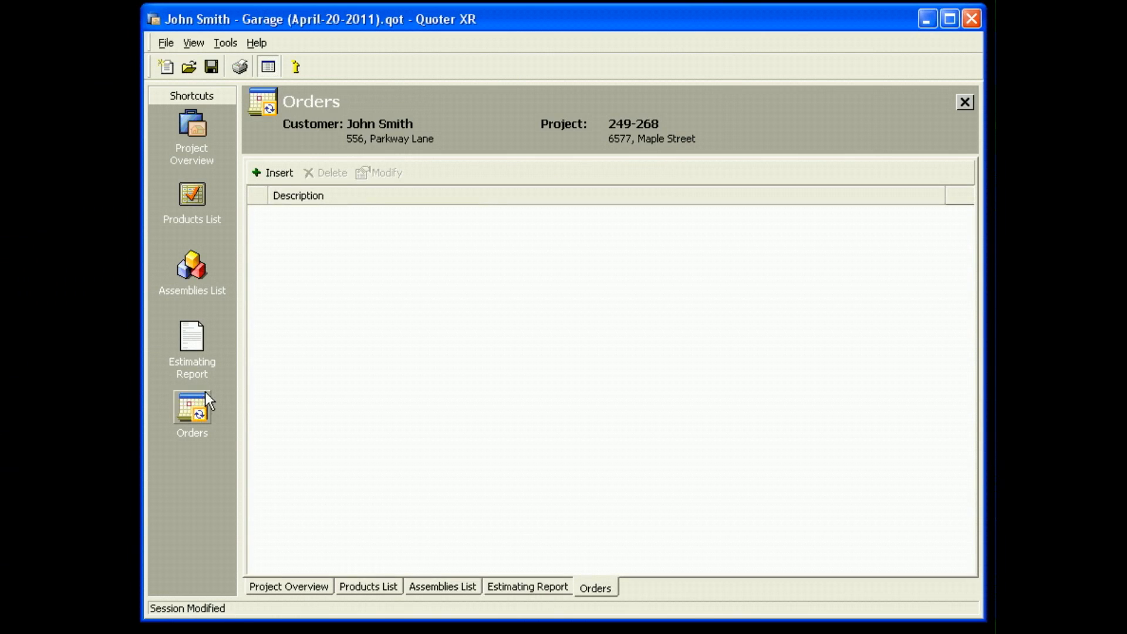
click(286, 173)
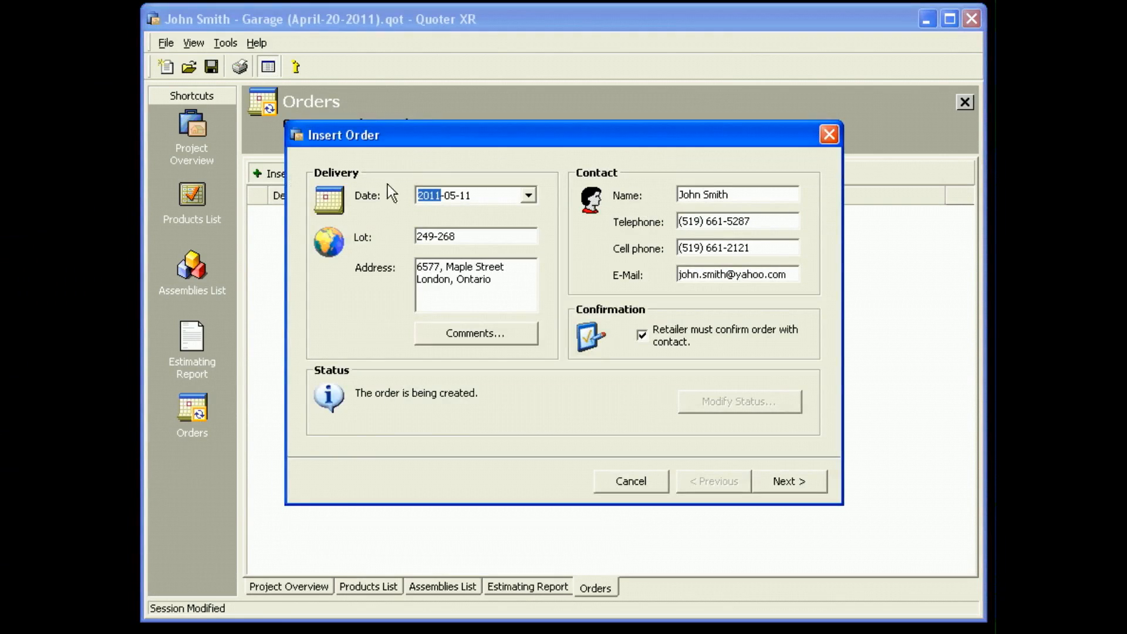
click(528, 196)
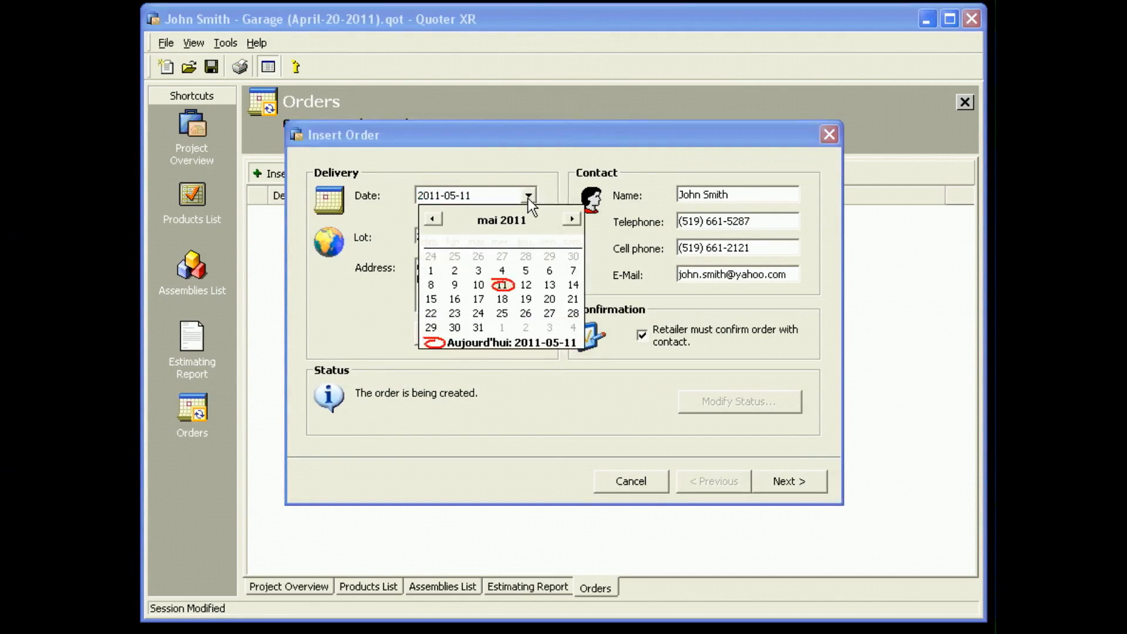
click(502, 299)
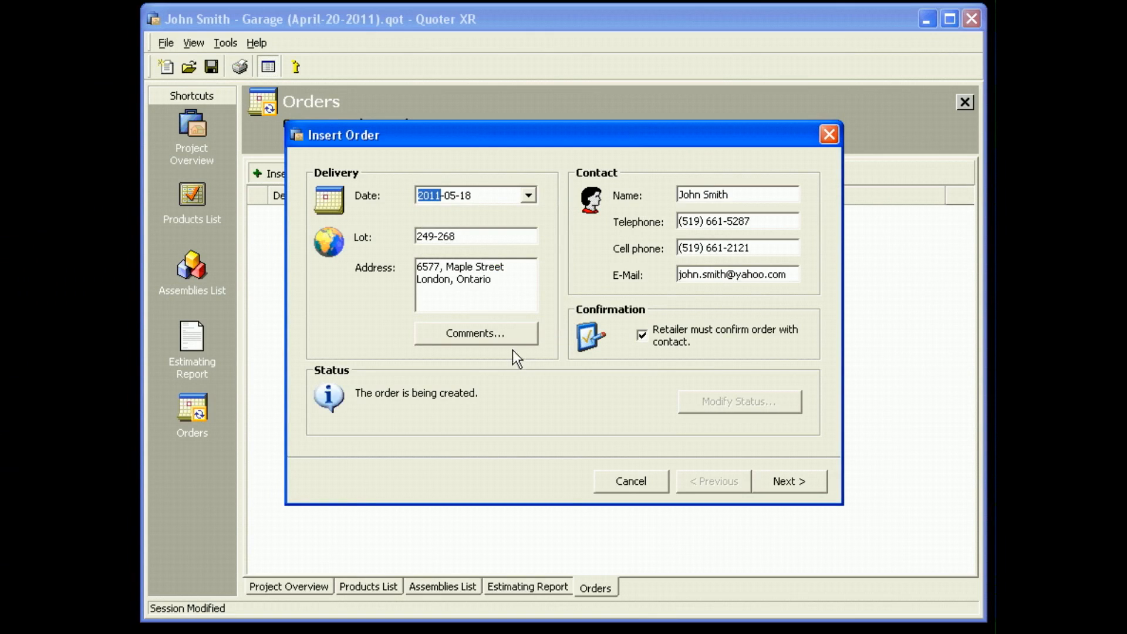
click(529, 197)
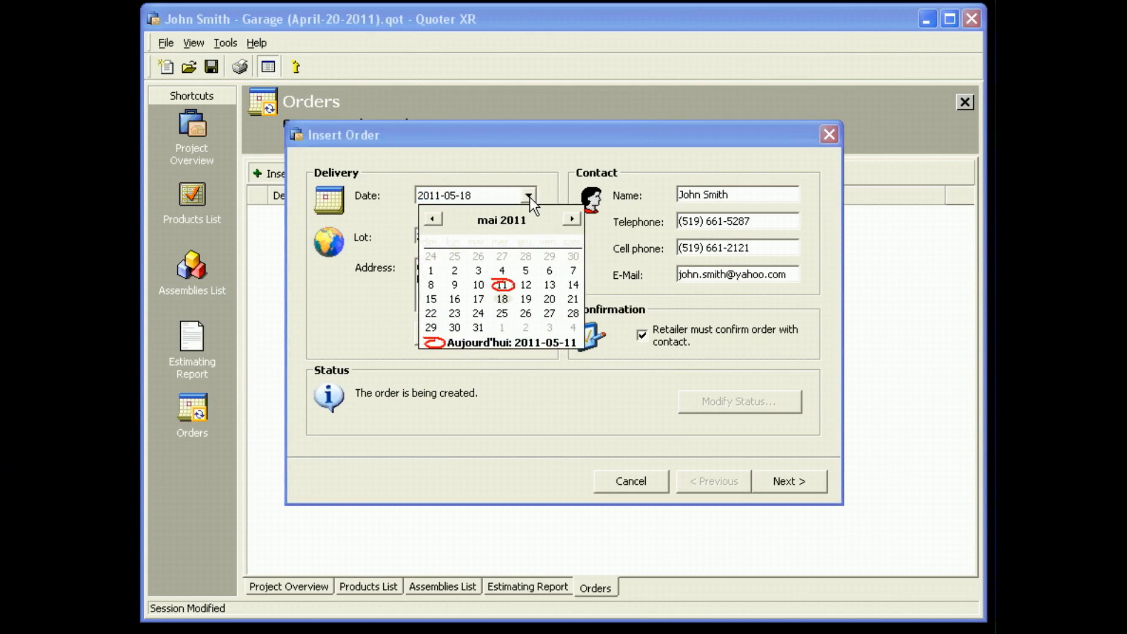
click(501, 286)
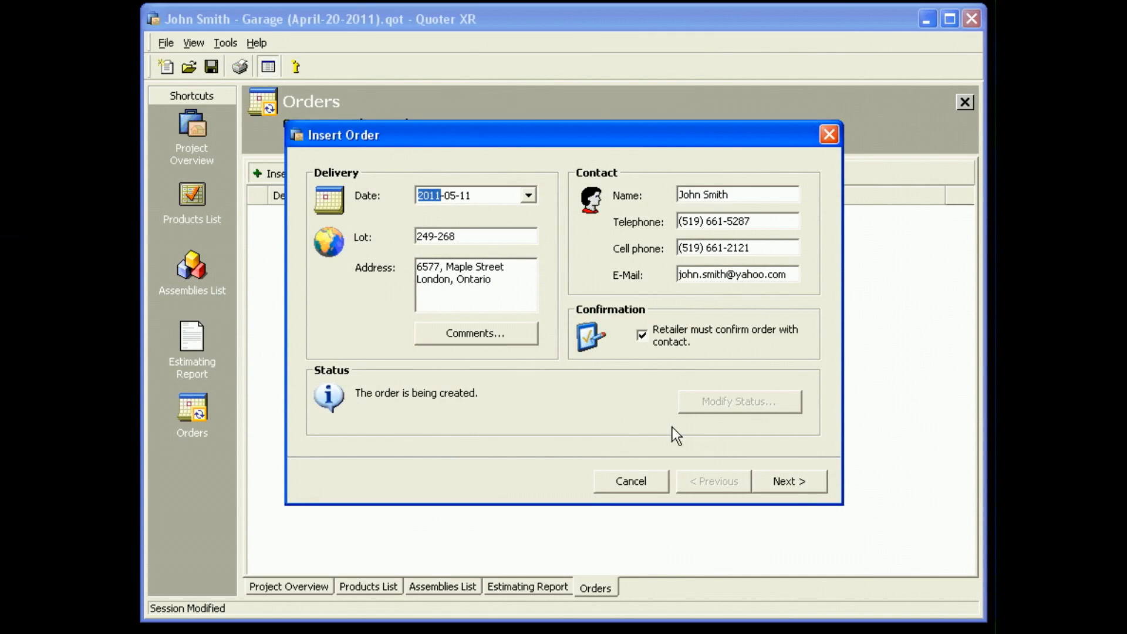
click(788, 482)
Step: Include Vapour Barriers, Concrete for Foundation Floor, Insulation for Concrete Floors and Related Products, and Concrete for Footings in the order, and finish it
click(334, 254)
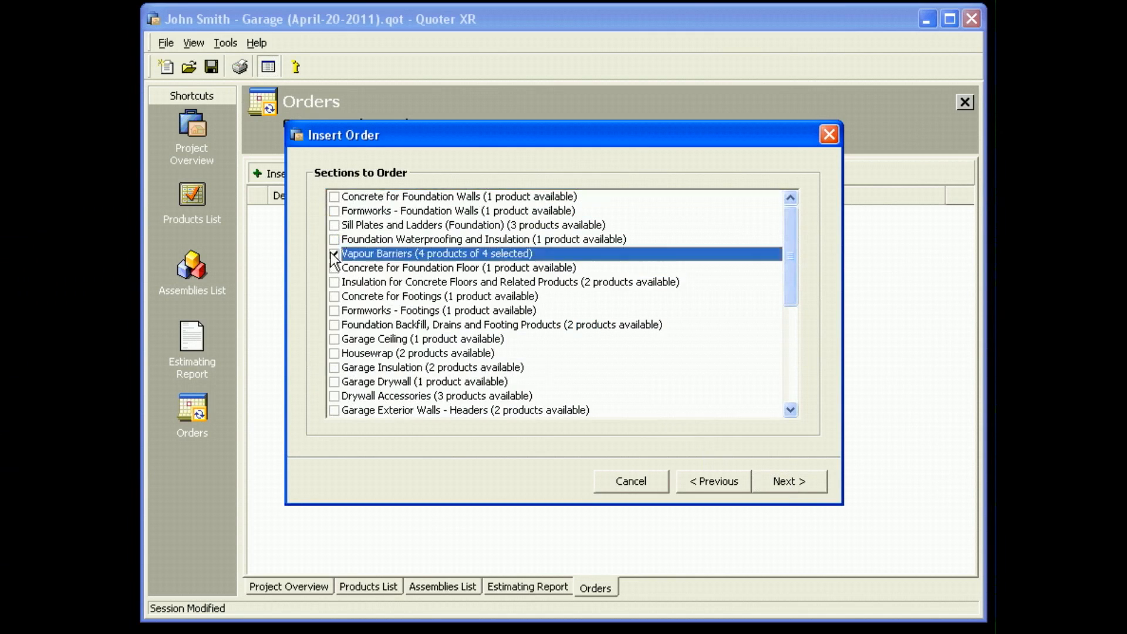
click(333, 268)
click(334, 282)
click(334, 297)
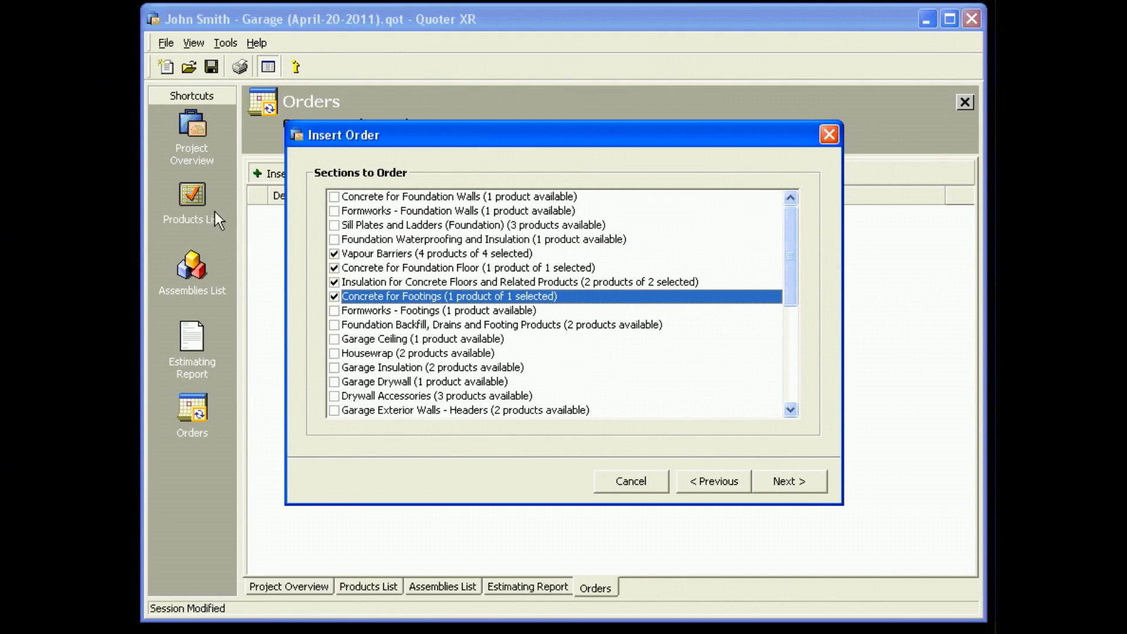
click(799, 476)
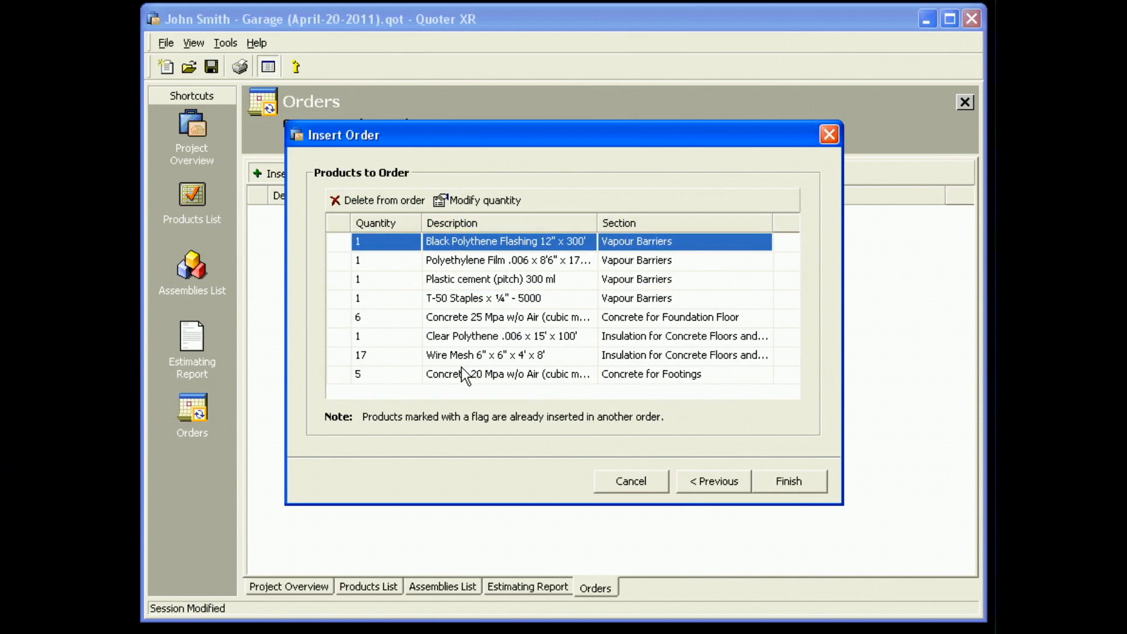
click(364, 355)
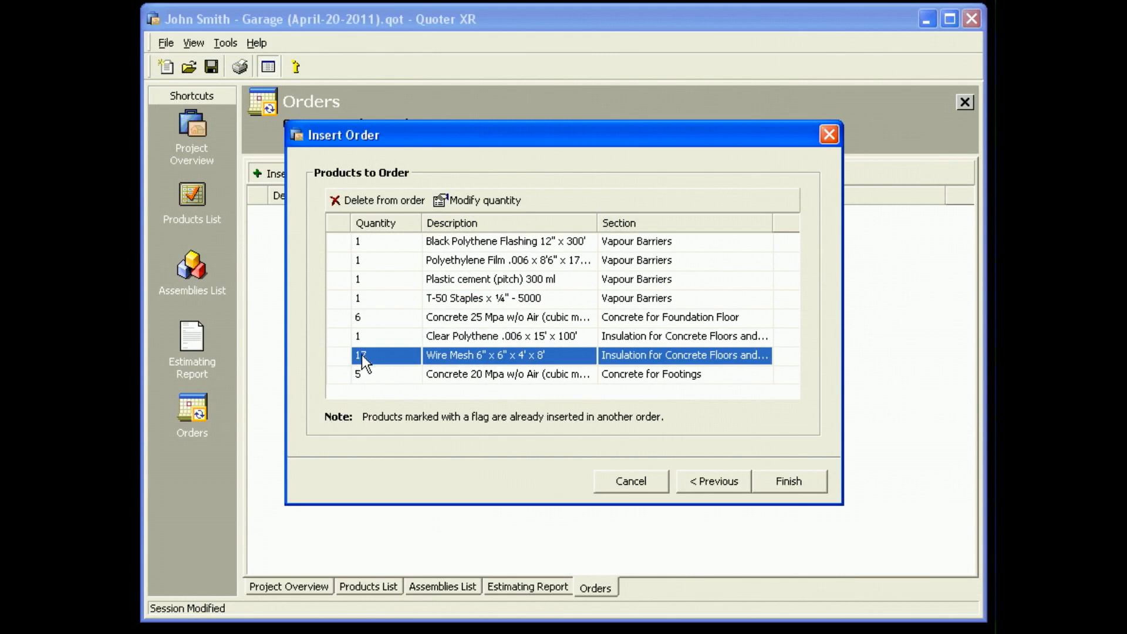
click(788, 480)
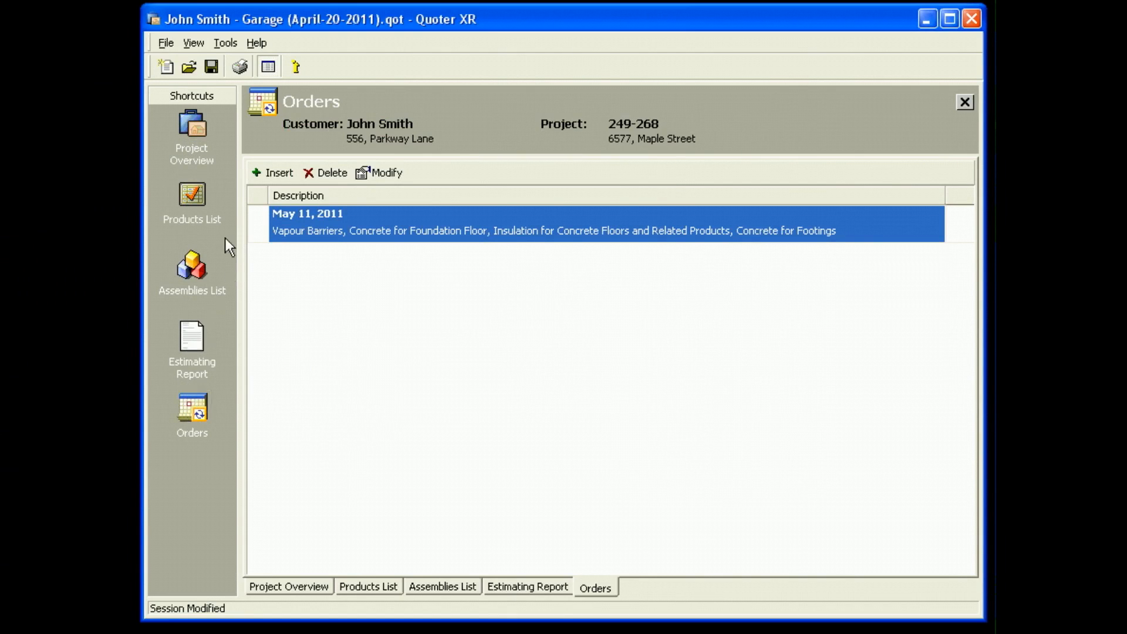
click(167, 44)
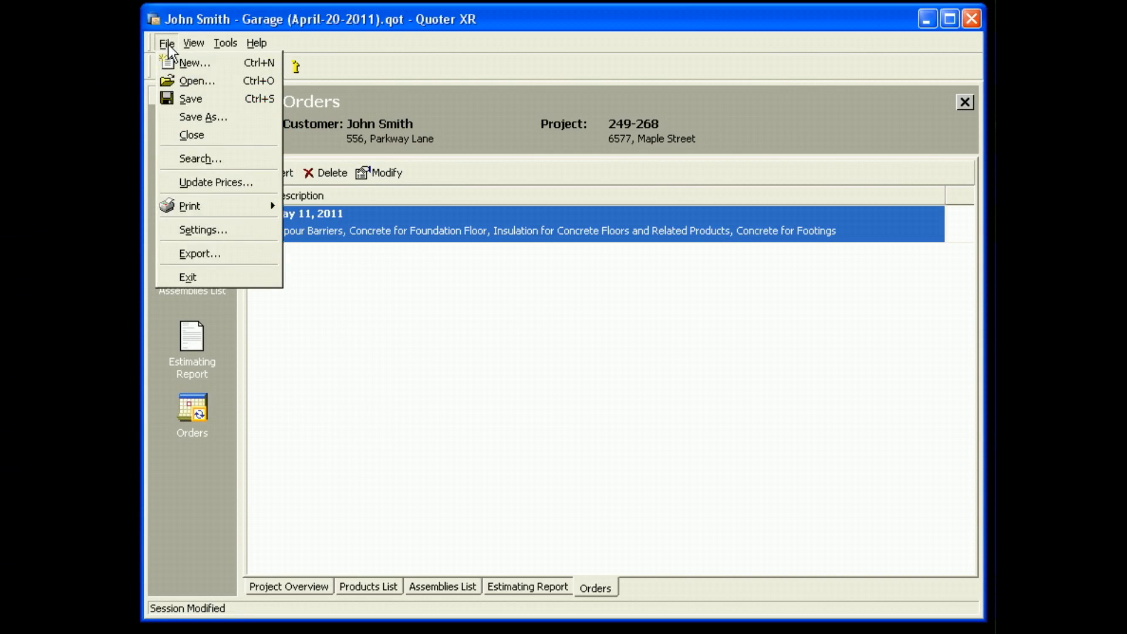
click(168, 44)
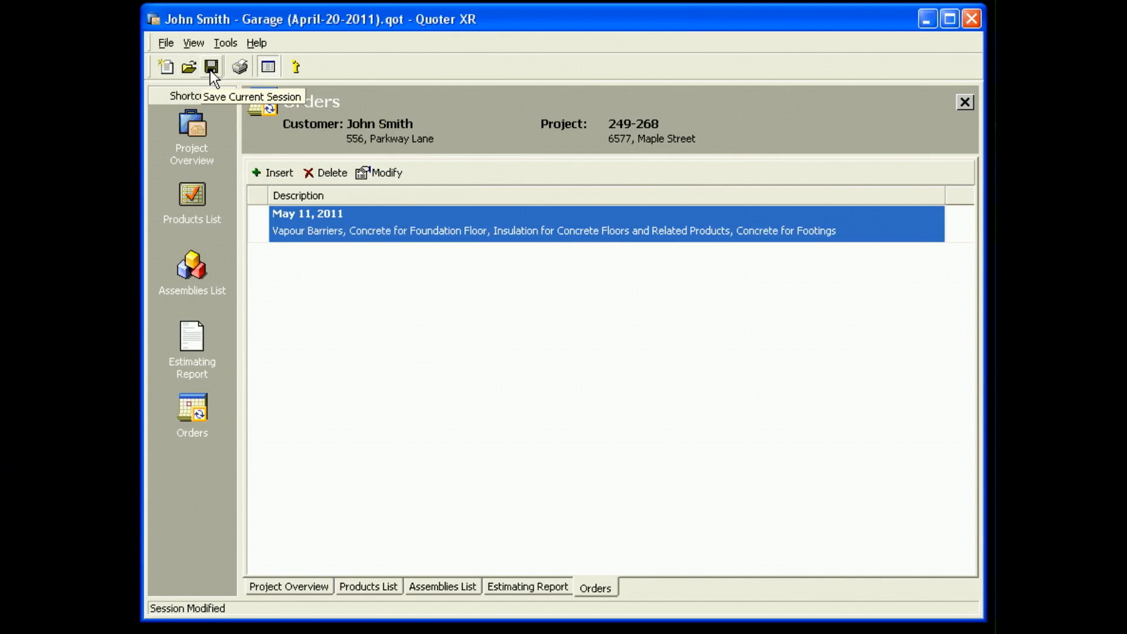
click(242, 68)
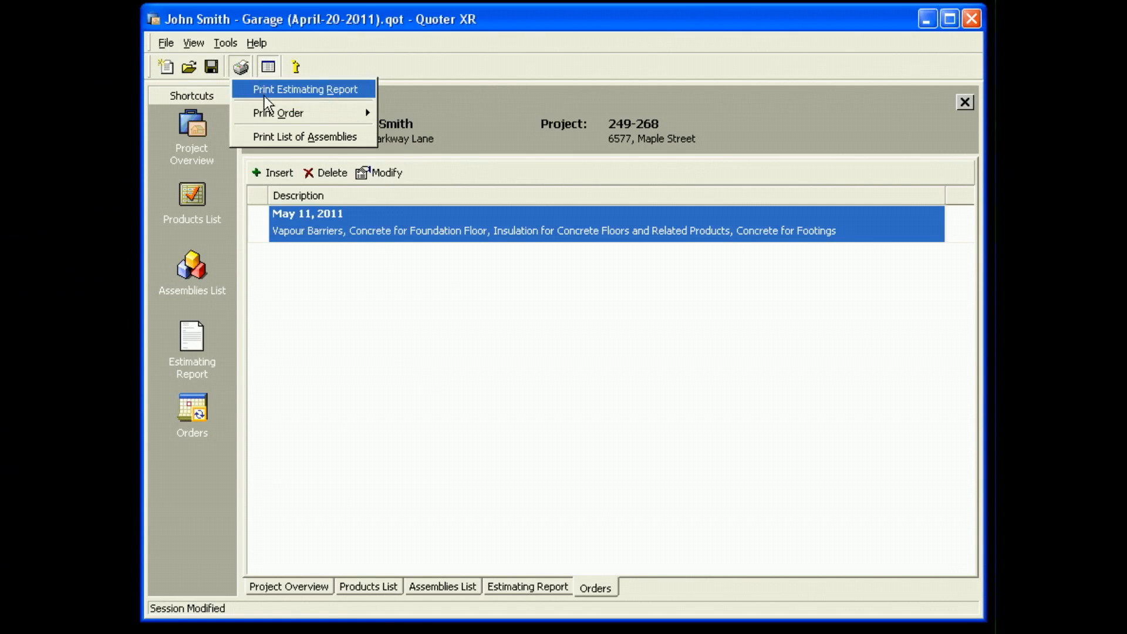
mouse_move(274, 116)
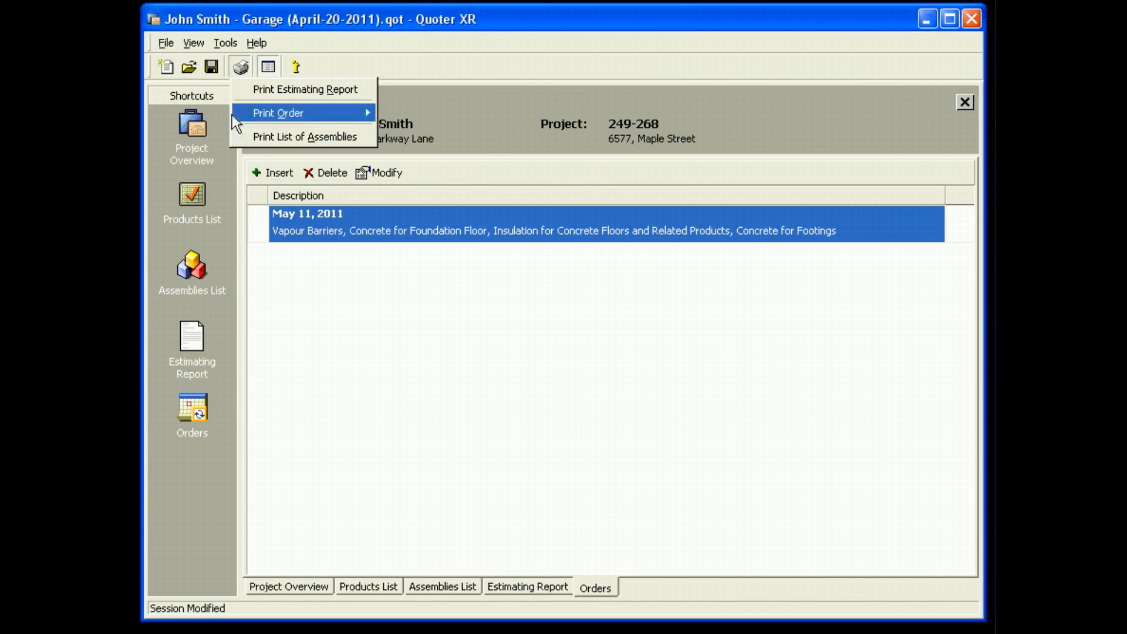
click(199, 85)
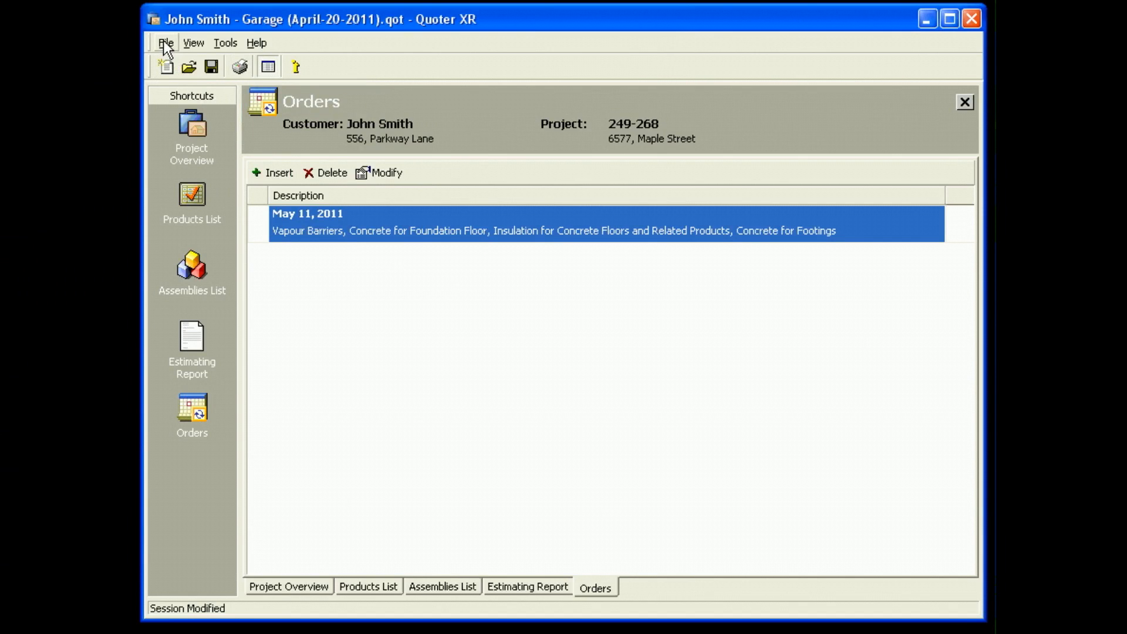
click(167, 44)
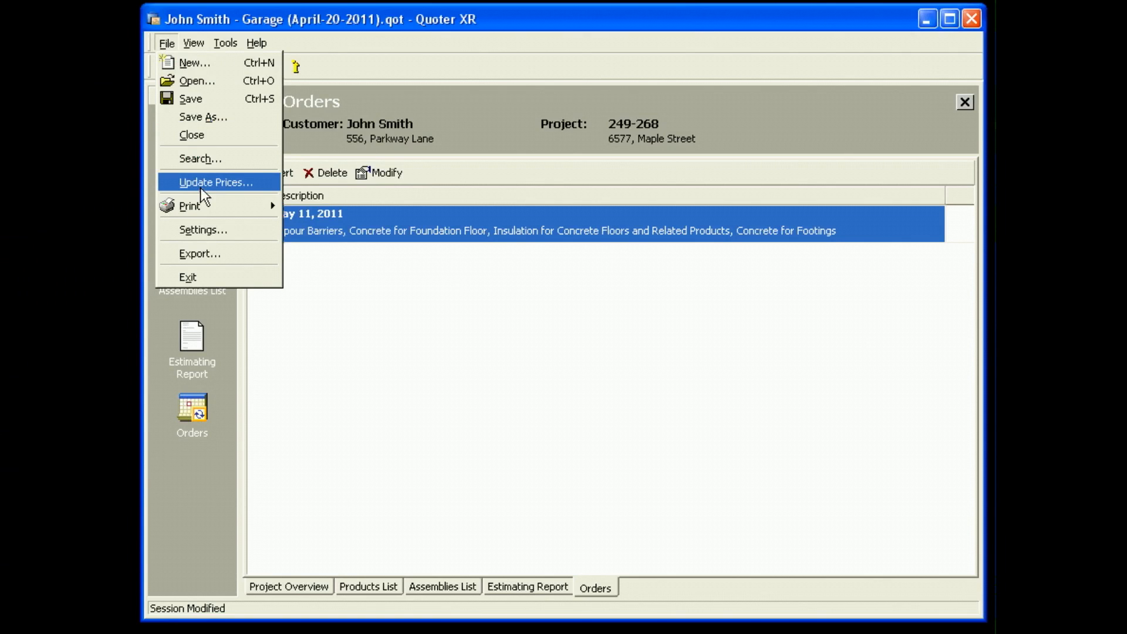
mouse_move(200, 199)
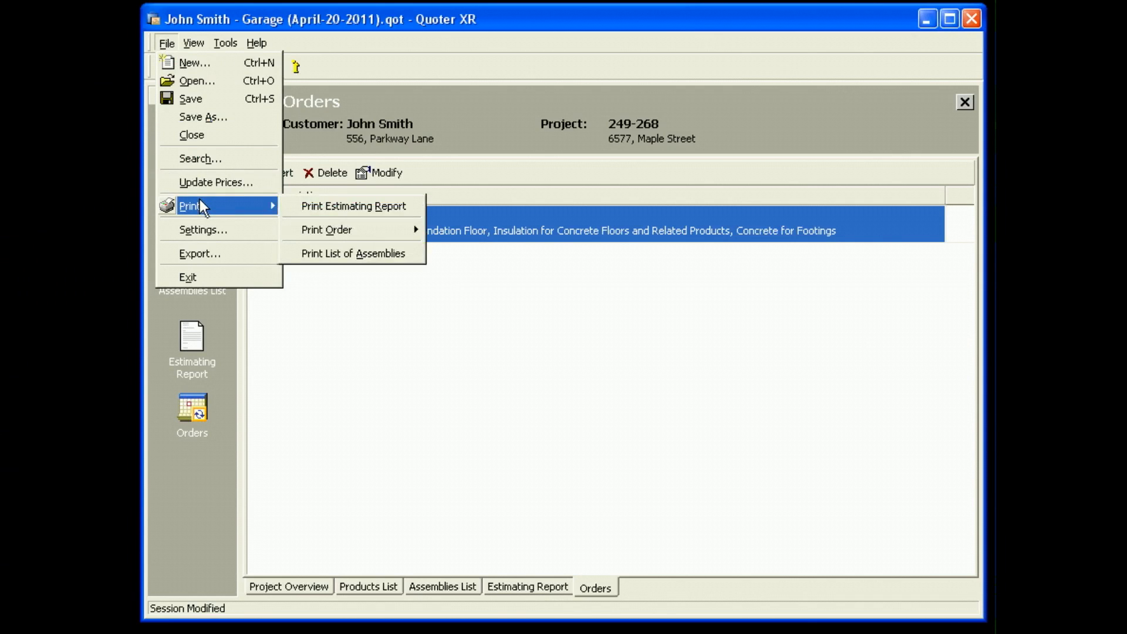
Step: Look over the general settings for company information, tax numbers and rates, and the available reports header options
click(197, 230)
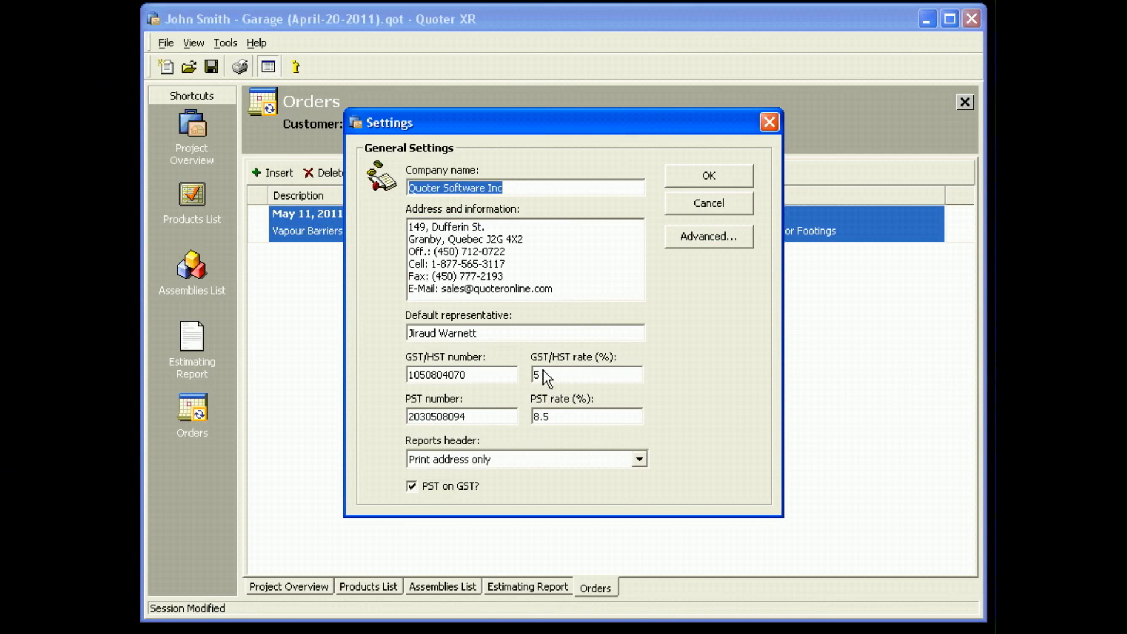
click(492, 460)
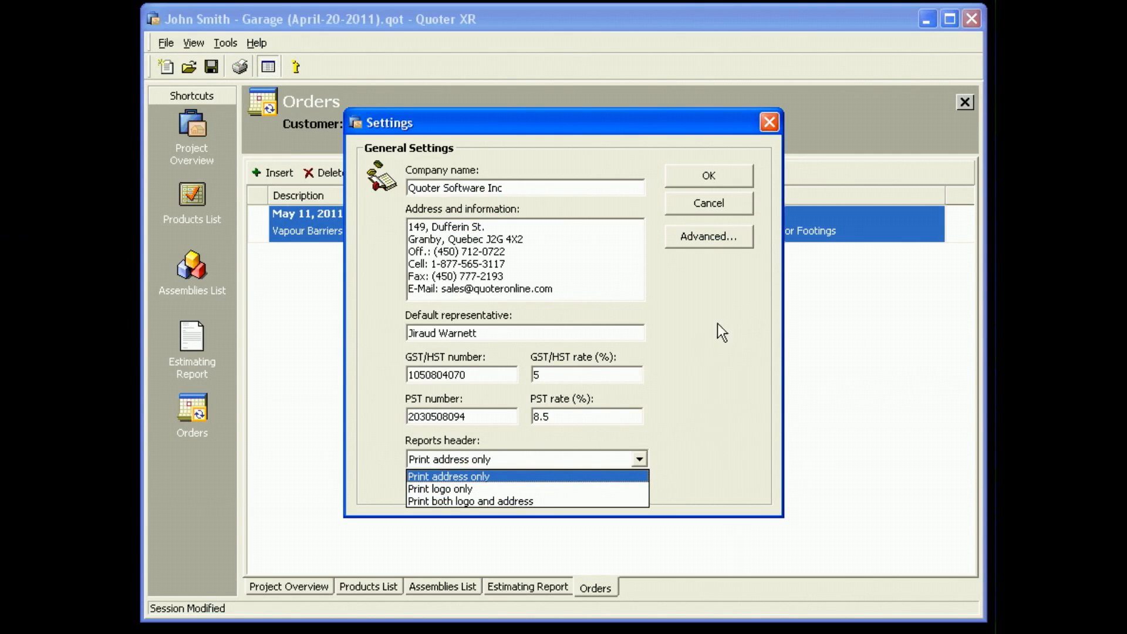
click(698, 241)
Step: View the language choices in the advanced configuration, cancel it without changes, and close the settings
click(708, 240)
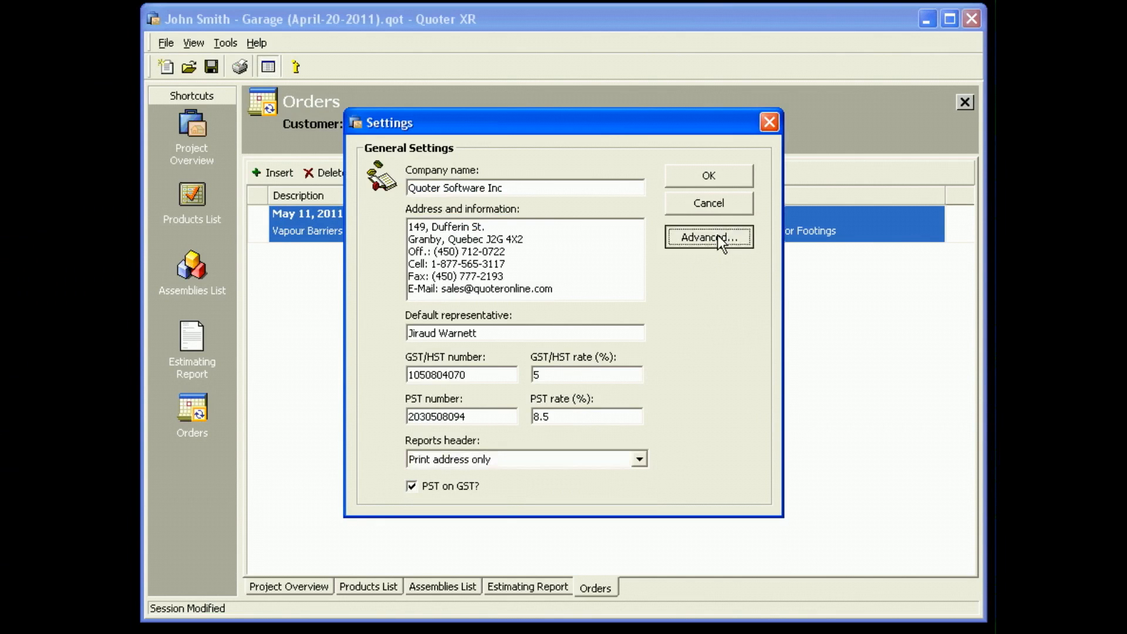
drag(714, 232, 706, 261)
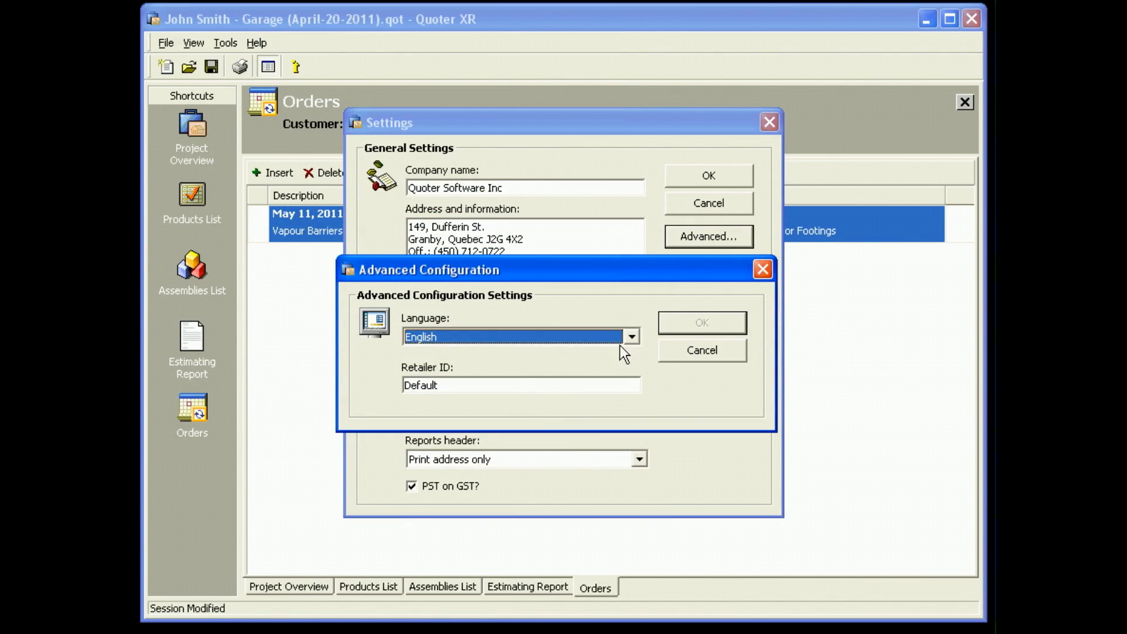
click(632, 335)
click(631, 333)
click(704, 351)
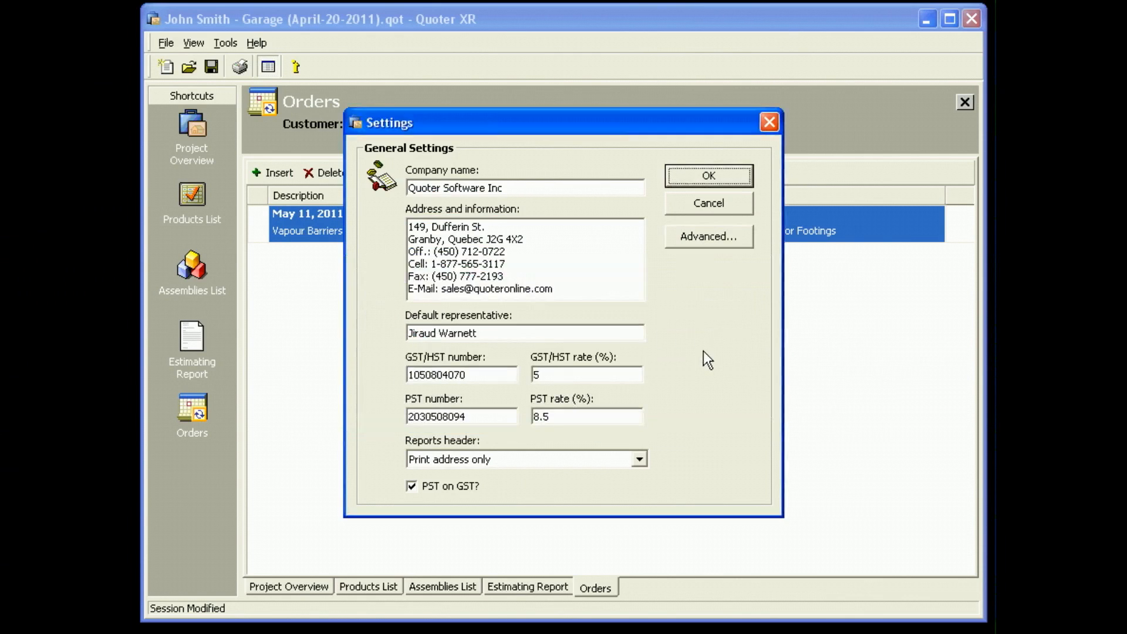
click(689, 177)
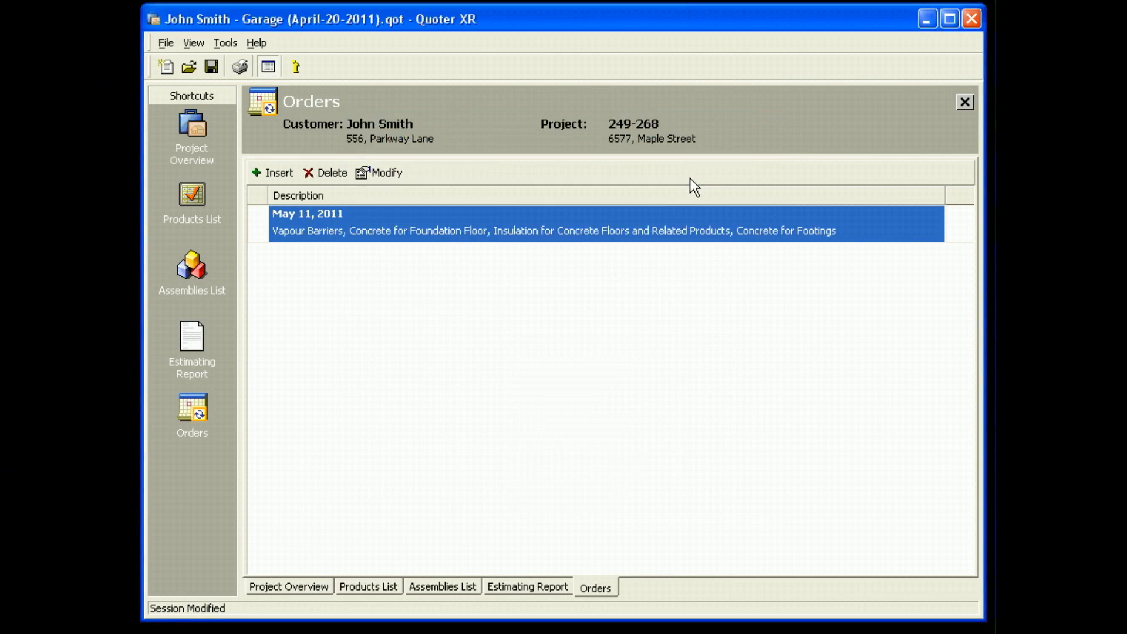
click(161, 46)
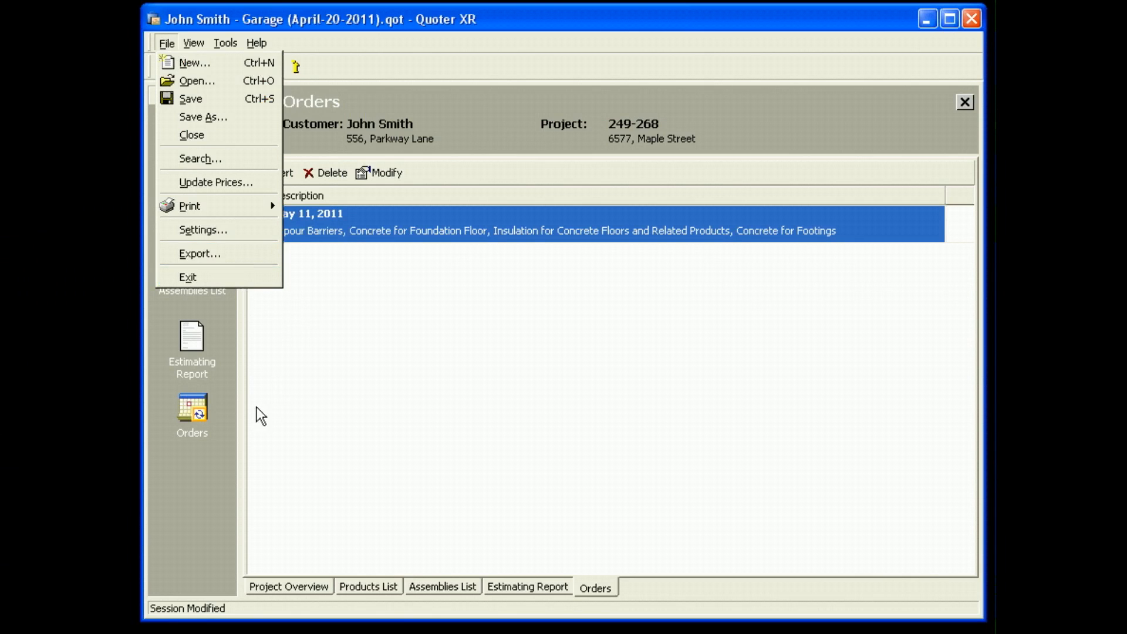
click(282, 390)
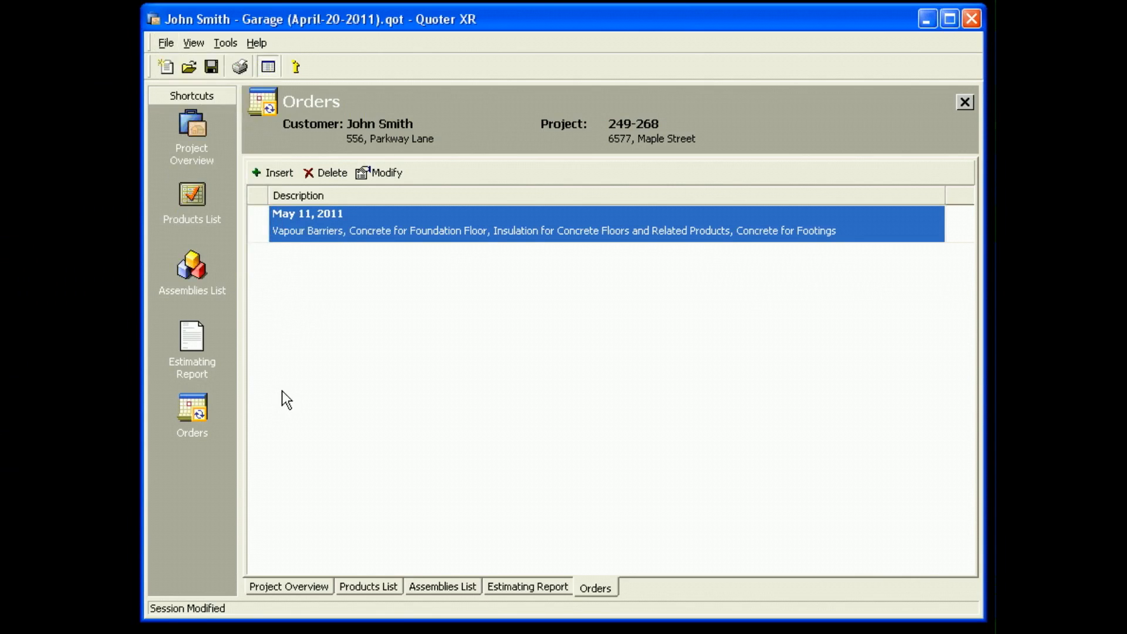
Step: Hide the shortcut bar and display it again
click(194, 43)
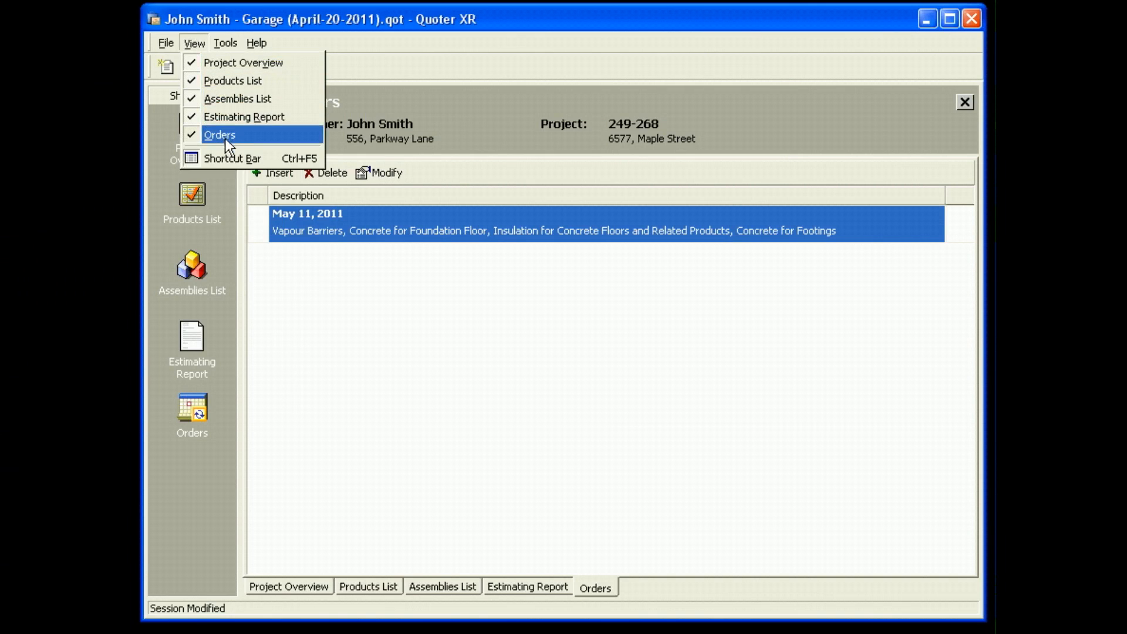
click(222, 158)
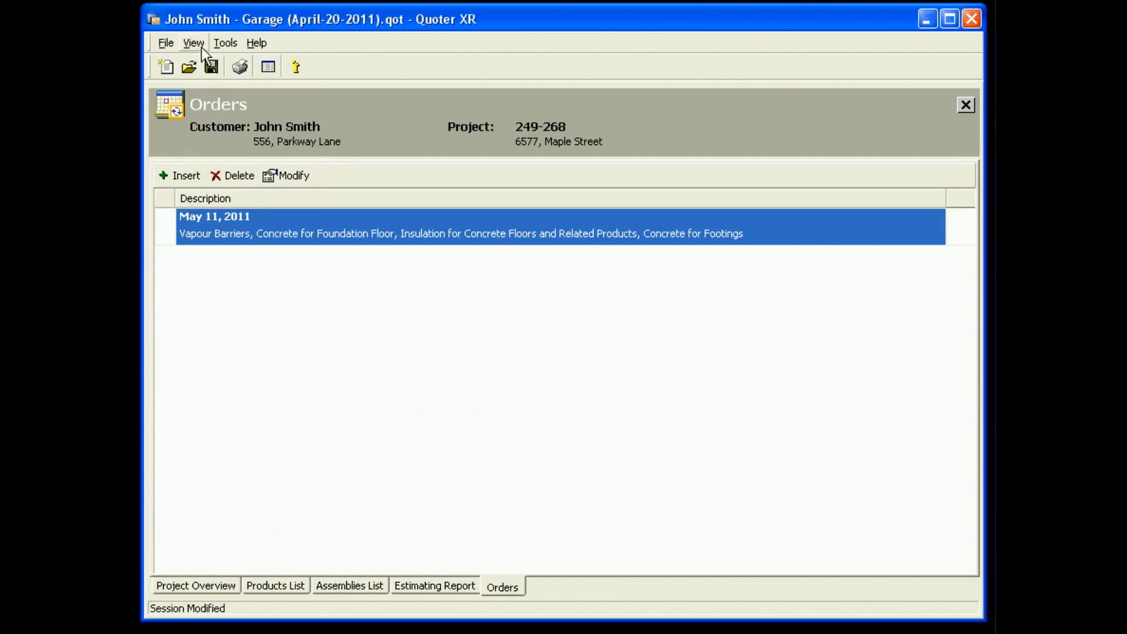
click(266, 66)
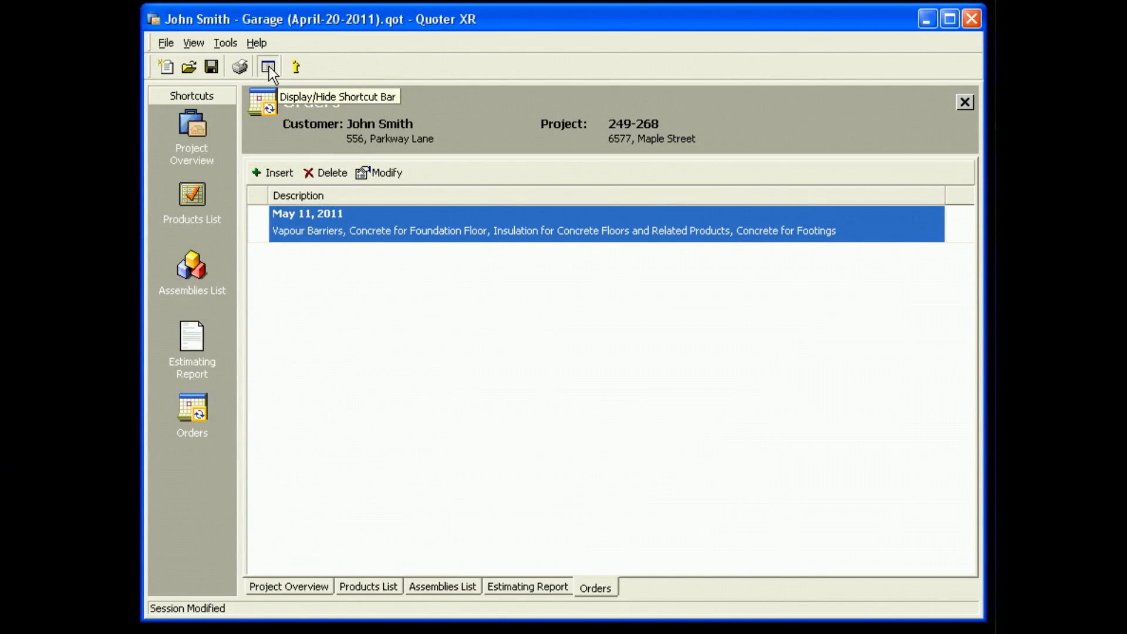
Step: Check the tools for managing detailed templates and assemblies configurations, and return to the project overview
click(225, 44)
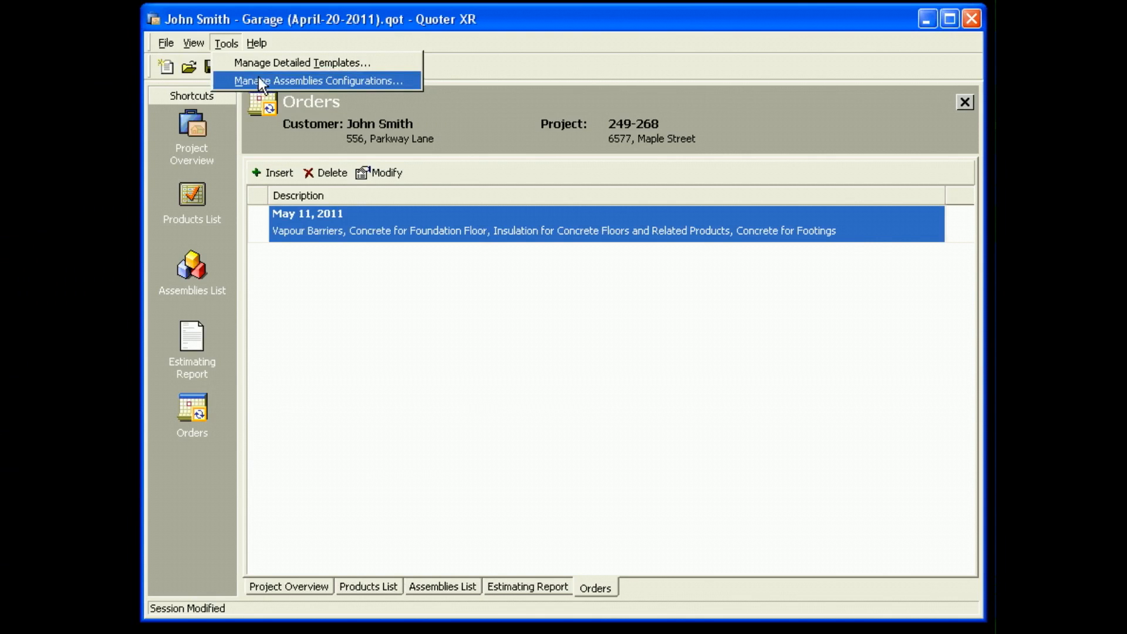
click(401, 379)
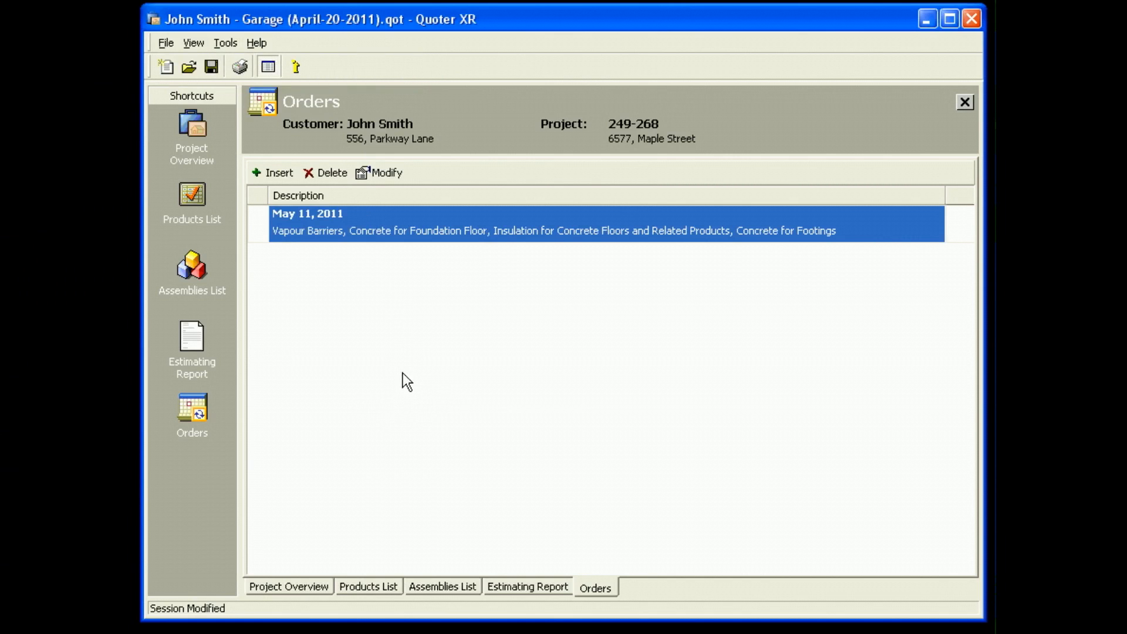
click(198, 125)
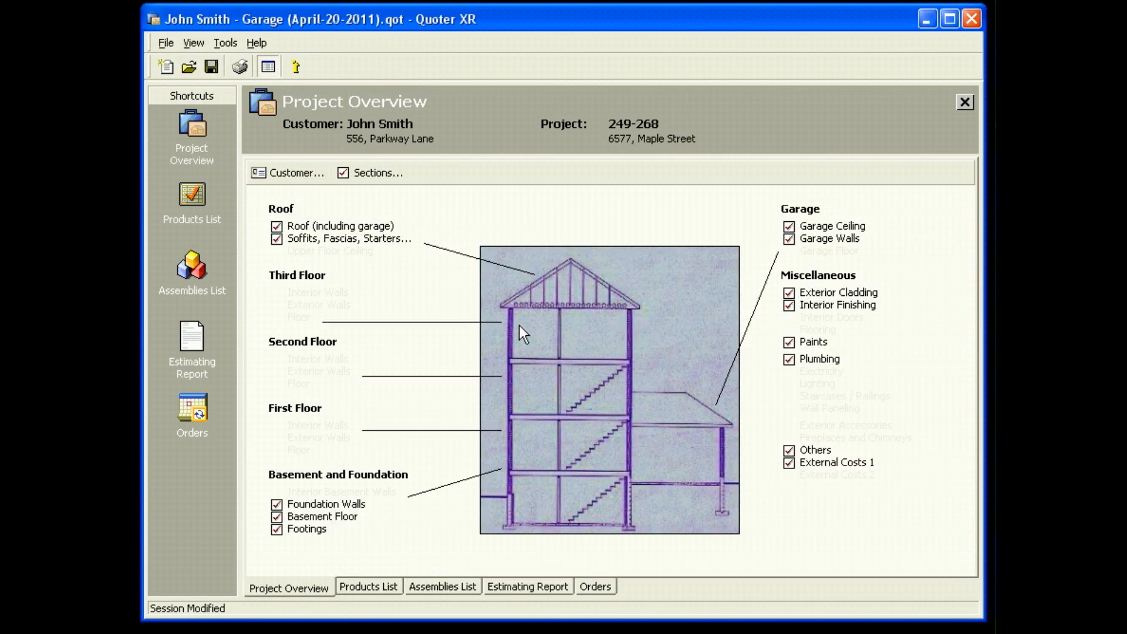